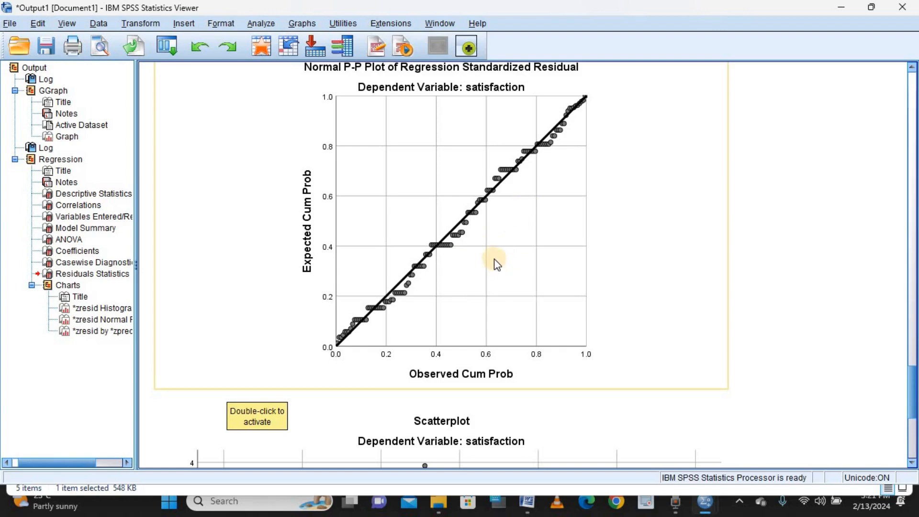
# Step: Examine the regression's residual histogram, normal P-P plot and residual scatterplot for the dependent variable satisfaction
pyautogui.scroll(6, 494, 258)
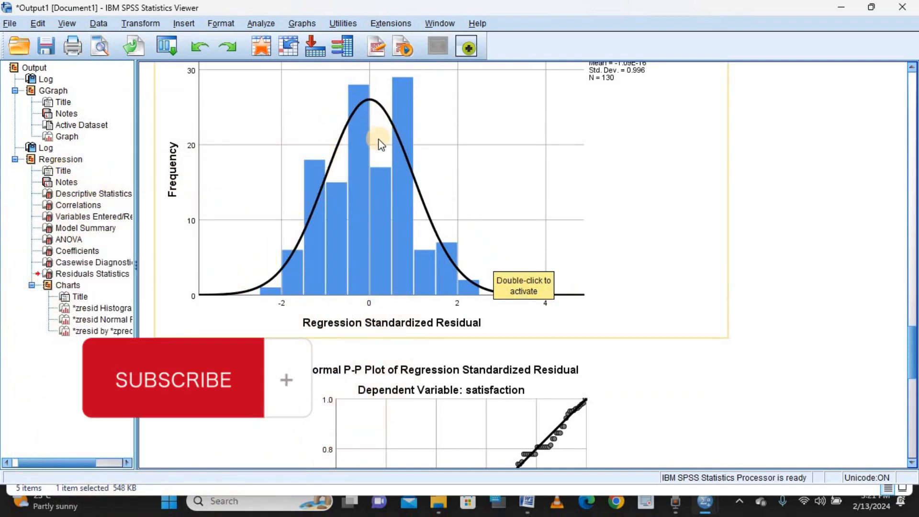
pyautogui.scroll(-6, 481, 283)
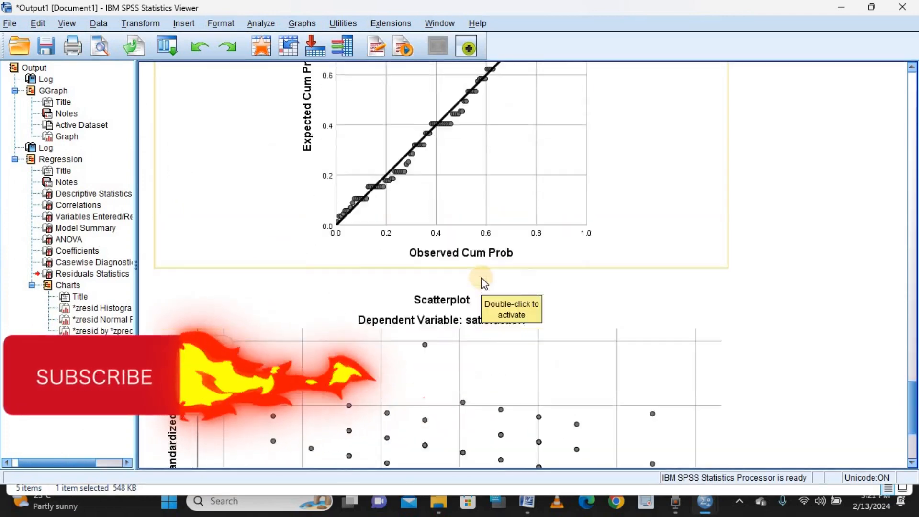
pyautogui.scroll(12, 455, 277)
pyautogui.scroll(-2, 368, 229)
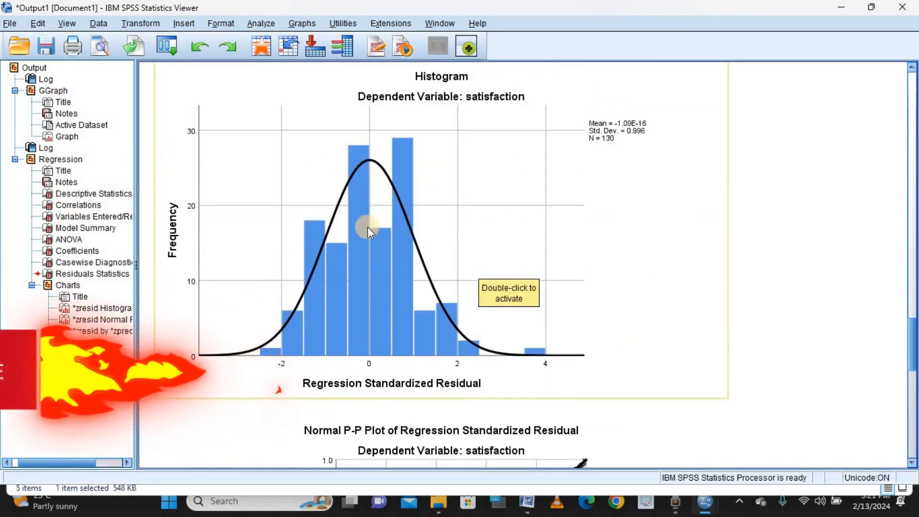
pyautogui.scroll(-10, 527, 406)
pyautogui.scroll(-3, 503, 362)
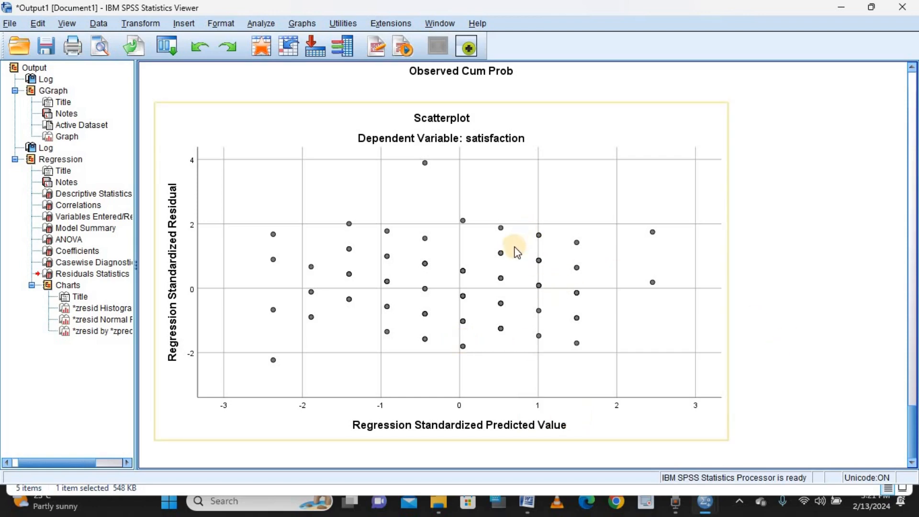
pyautogui.scroll(10, 513, 246)
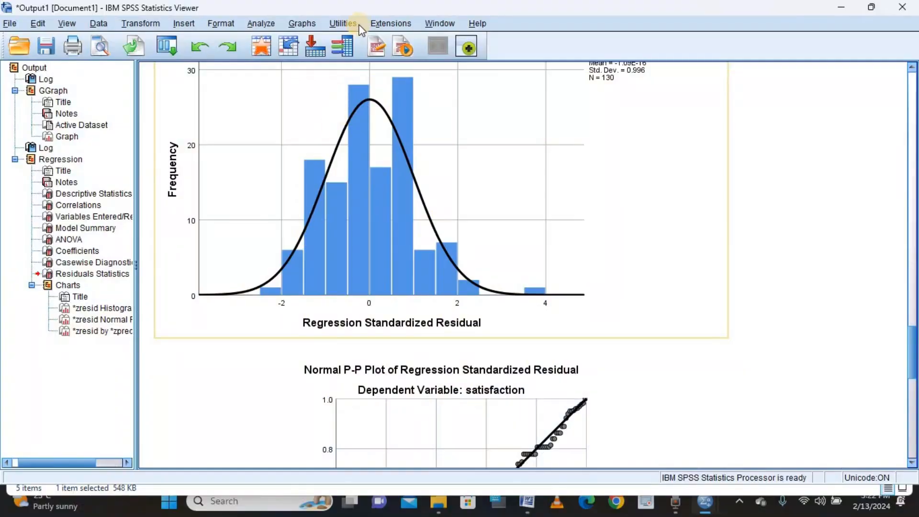
pyautogui.click(478, 359)
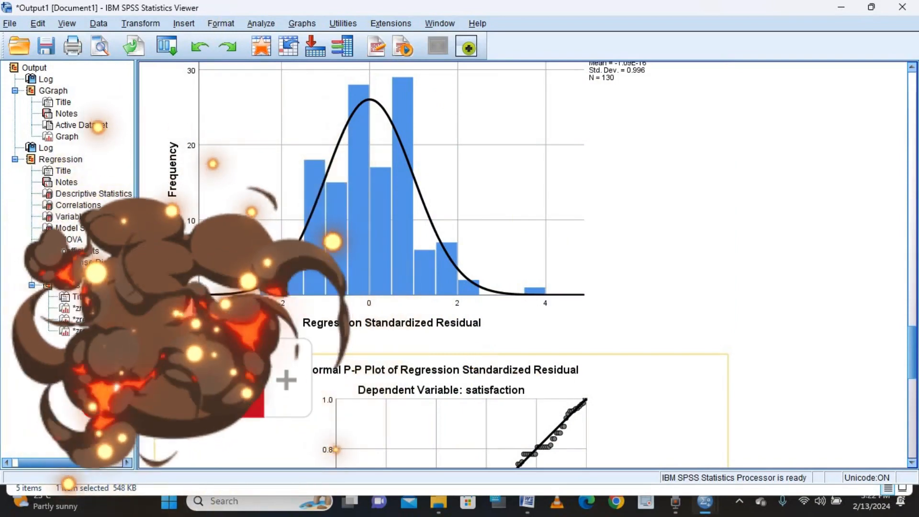
pyautogui.click(347, 186)
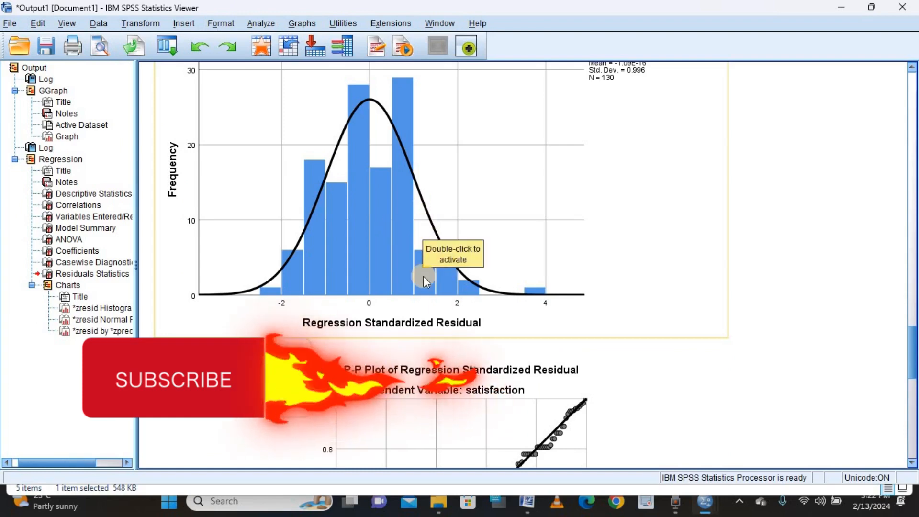
pyautogui.scroll(5, 425, 240)
pyautogui.scroll(15, 427, 310)
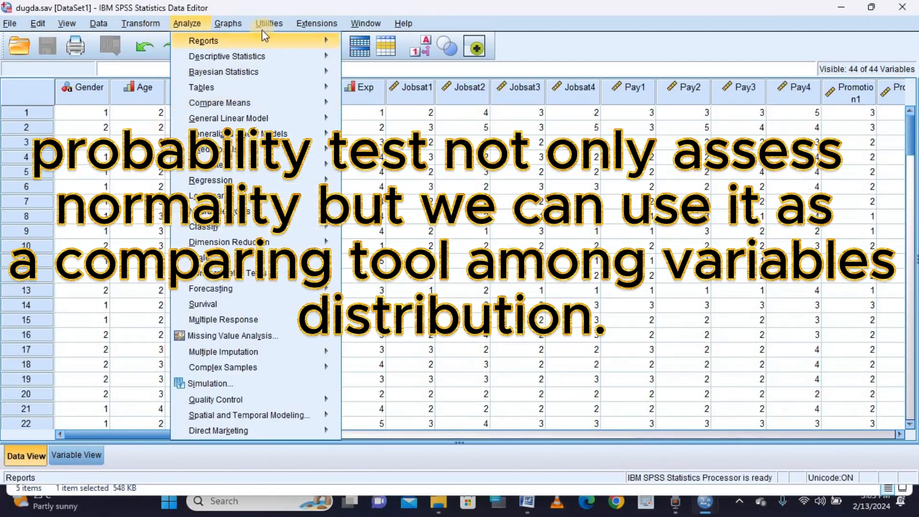
# Step: Open the Chart Builder and browse the Scatter/Dot chart types in its gallery
pyautogui.click(228, 24)
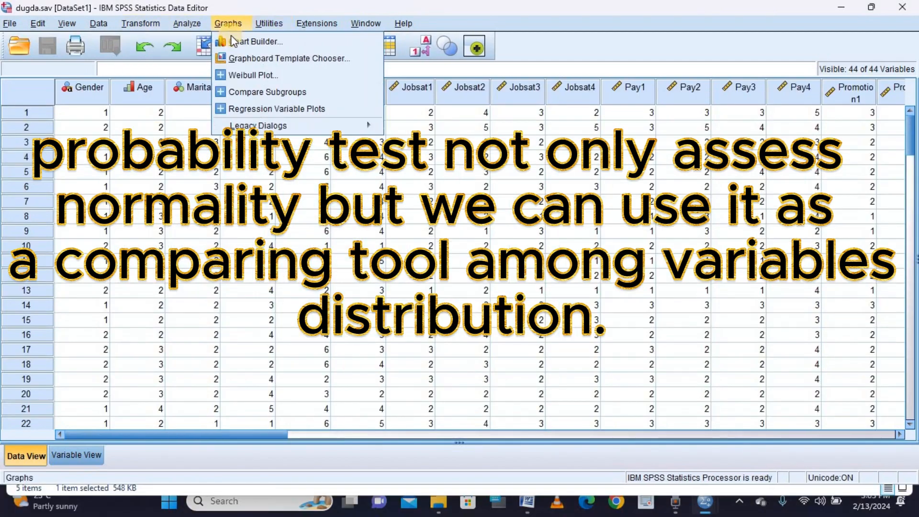
pyautogui.click(234, 41)
pyautogui.click(400, 312)
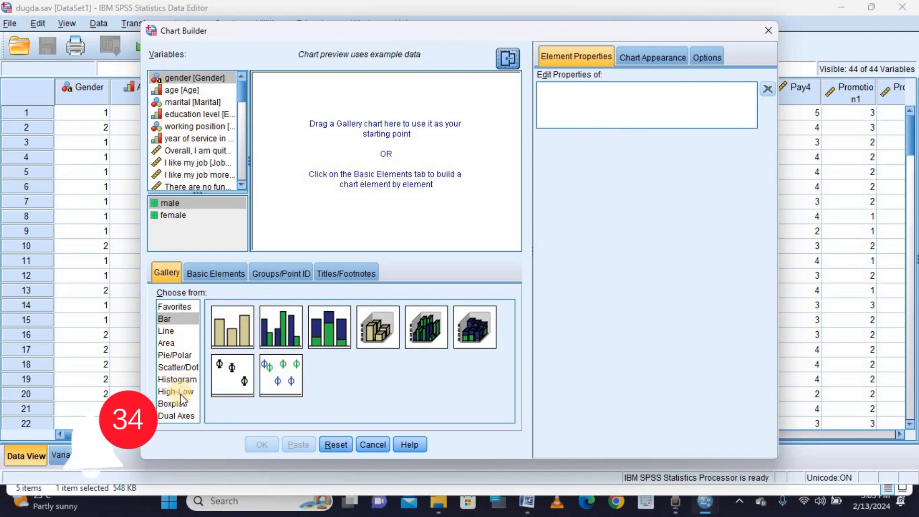
pyautogui.click(177, 368)
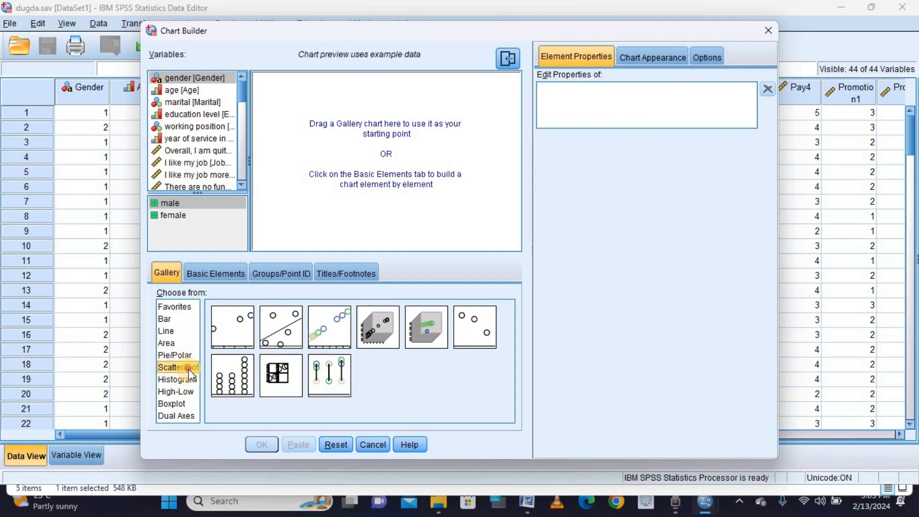
pyautogui.click(200, 363)
pyautogui.click(193, 355)
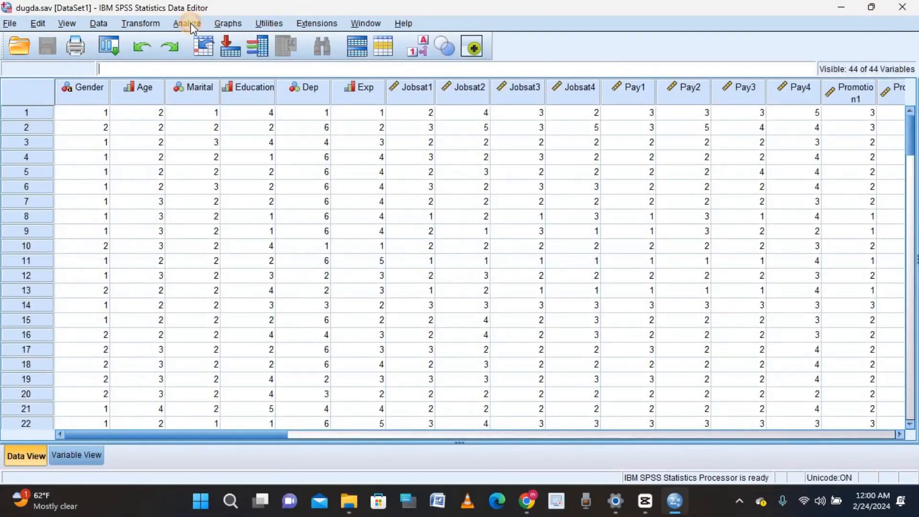
# Step: Open the Q-Q Plots analysis and remove the four job satisfaction items from the variables to test
pyautogui.click(190, 23)
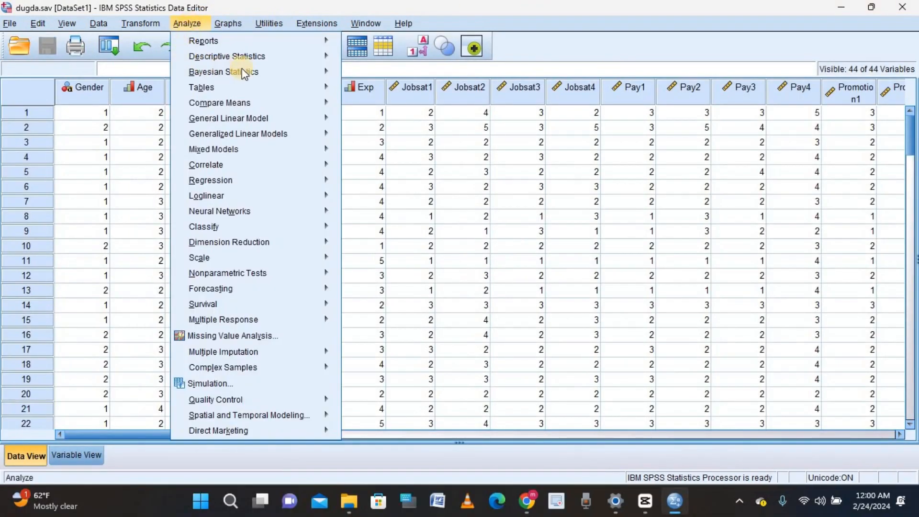
pyautogui.moveTo(313, 58)
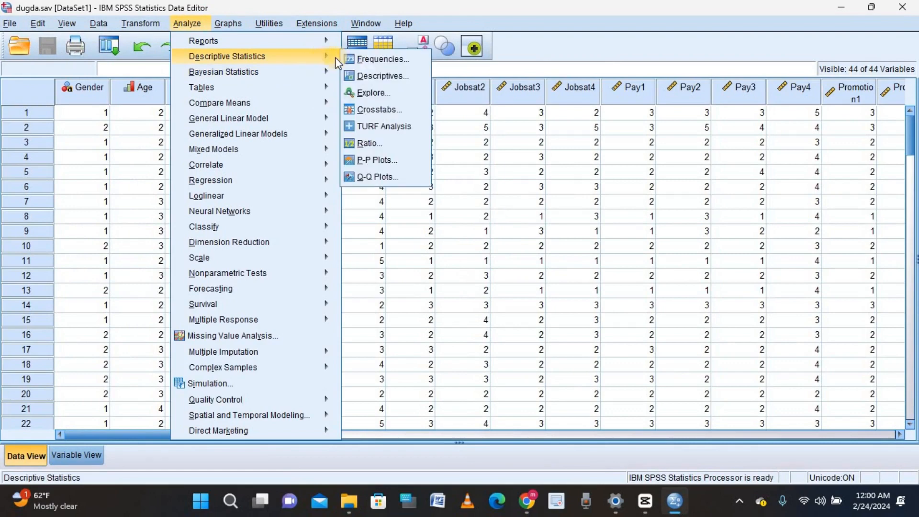
pyautogui.click(375, 177)
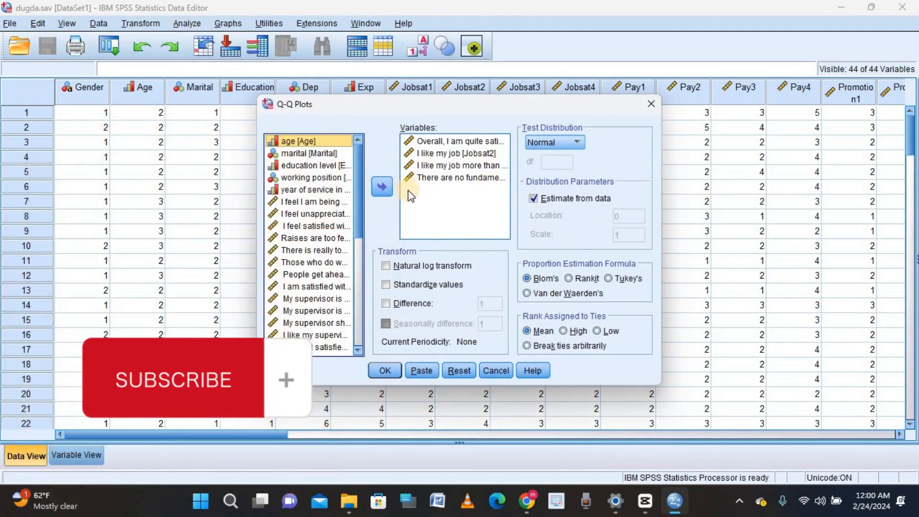
pyautogui.click(439, 136)
pyautogui.moveTo(469, 173); pyautogui.dragTo(367, 177)
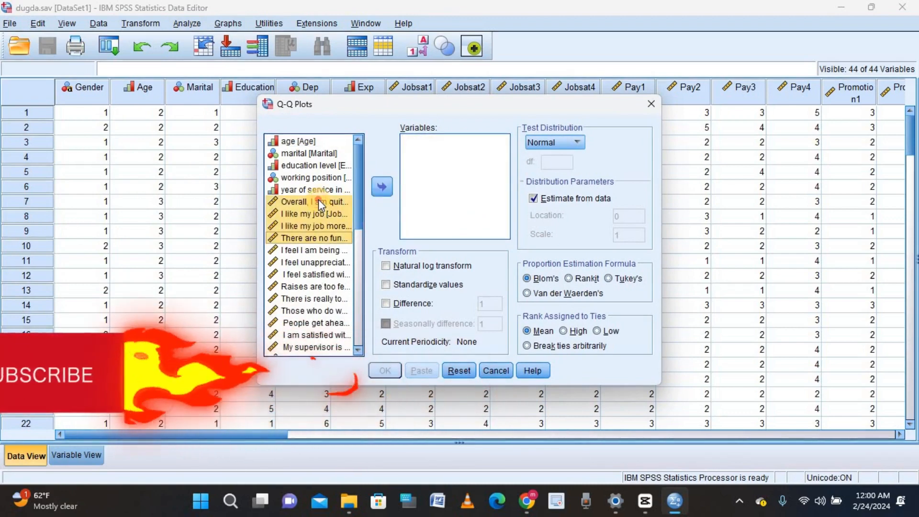
# Step: Add the four job satisfaction items Jobsat1 through Jobsat4 as test variables and run the Q-Q plots against the Normal distribution
pyautogui.doubleClick(318, 205)
pyautogui.click(282, 205)
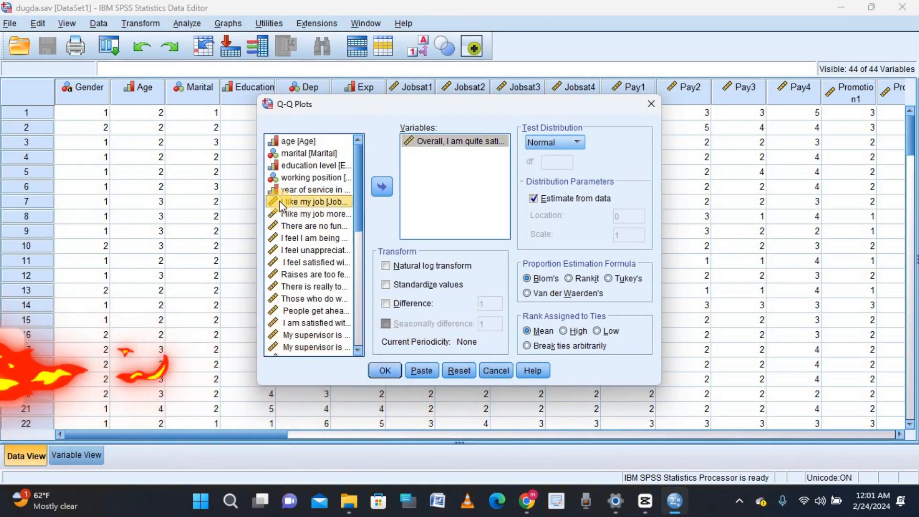
pyautogui.keyDown('shift'); pyautogui.click(291, 227); pyautogui.keyUp('shift')
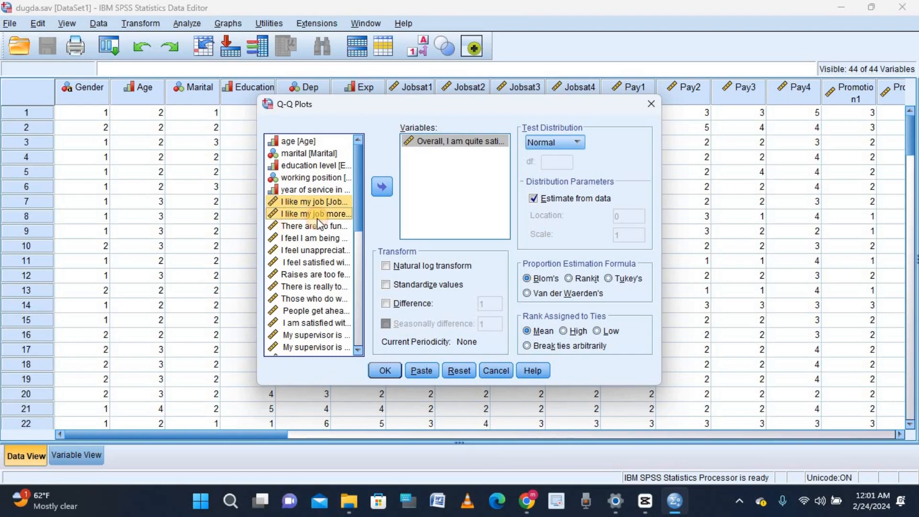
pyautogui.click(382, 187)
pyautogui.click(382, 187)
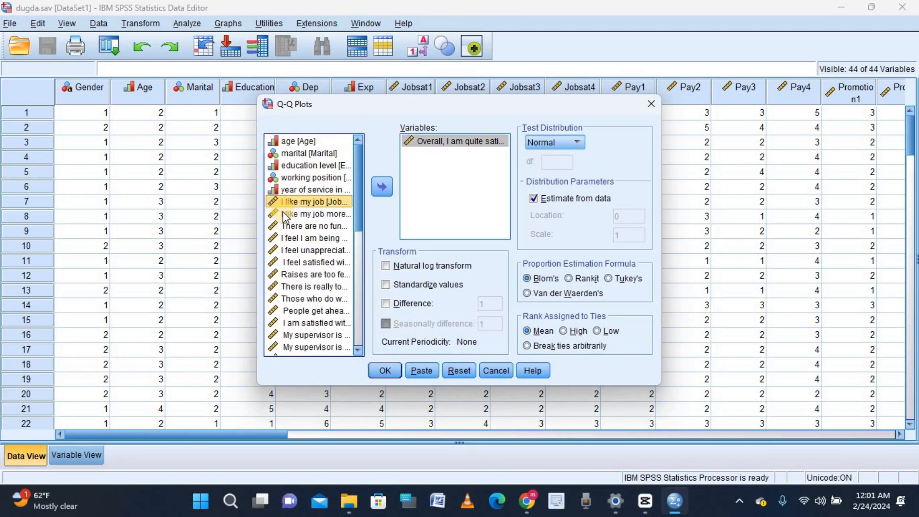
pyautogui.click(383, 189)
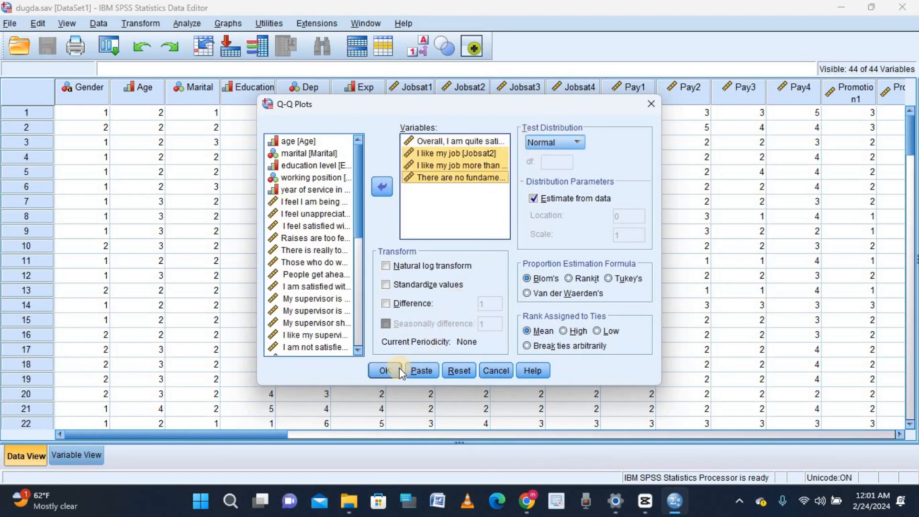
pyautogui.click(386, 371)
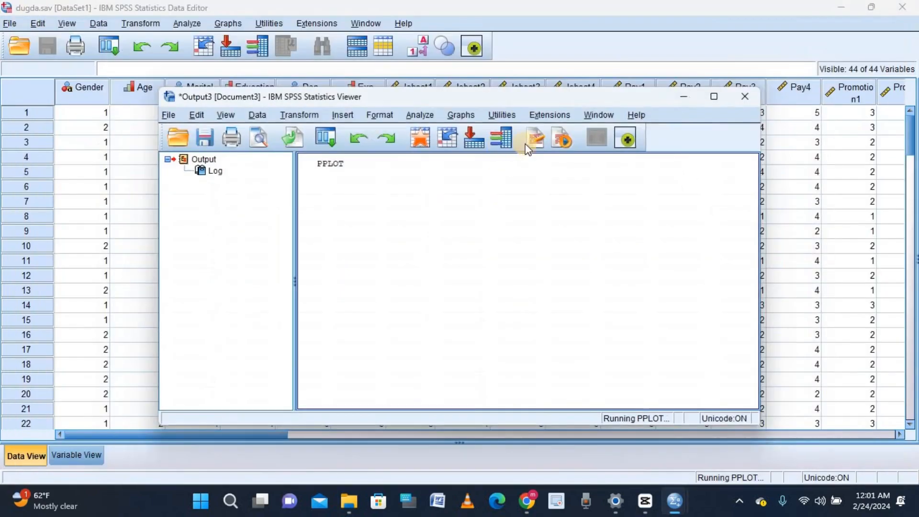
# Step: Maximize the output window and review the model description, estimated distribution parameters and the normal and detrended Q-Q plots of all four items
pyautogui.click(714, 99)
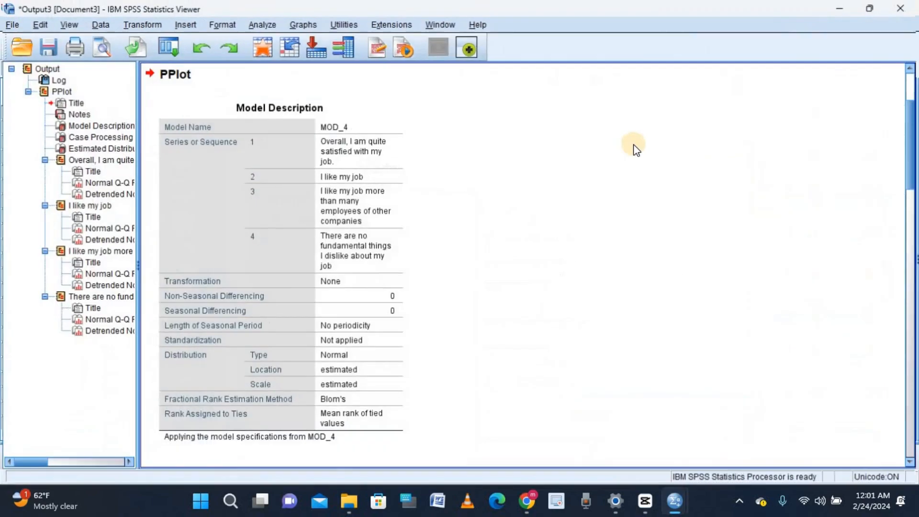
pyautogui.scroll(-10, 634, 145)
pyautogui.scroll(-20, 636, 146)
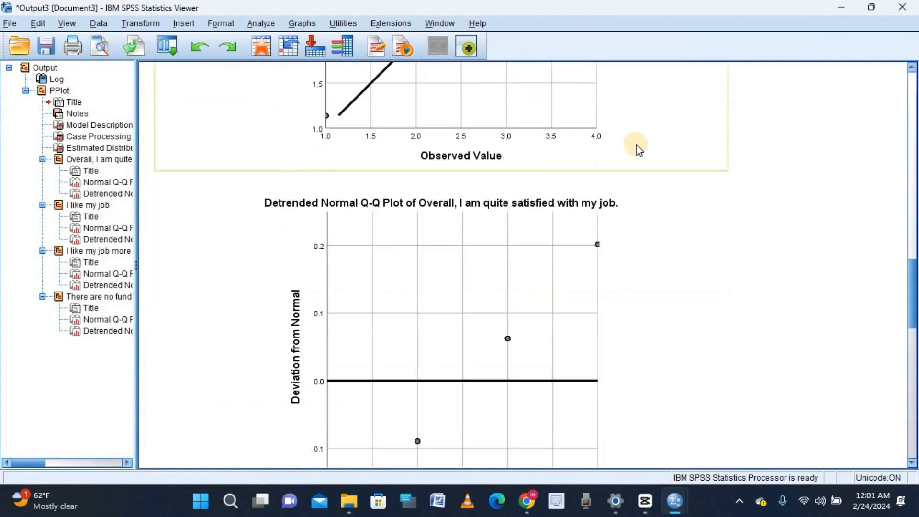
pyautogui.scroll(-20, 640, 148)
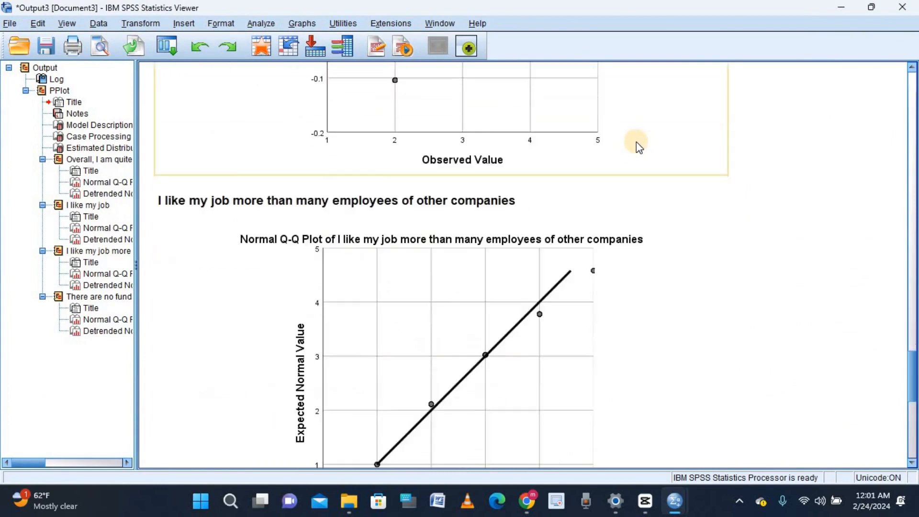
pyautogui.scroll(-5, 636, 142)
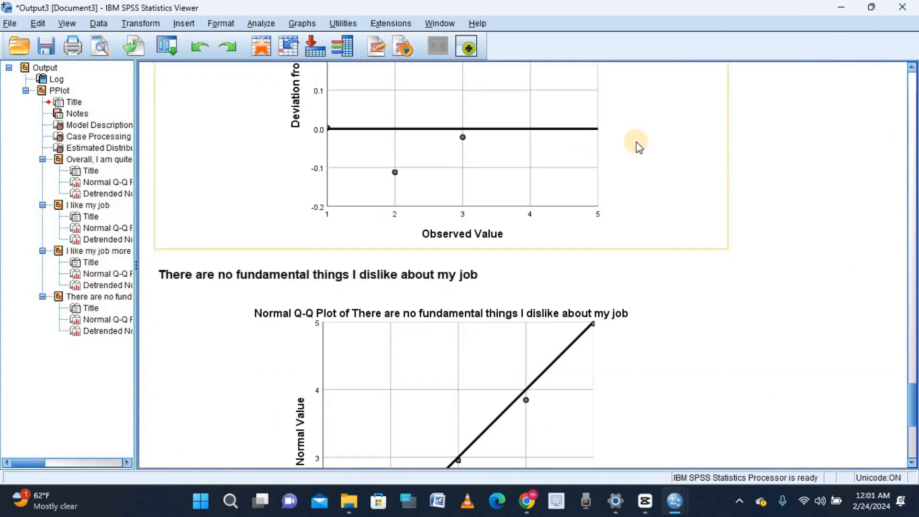
pyautogui.scroll(20, 636, 142)
pyautogui.scroll(20, 636, 141)
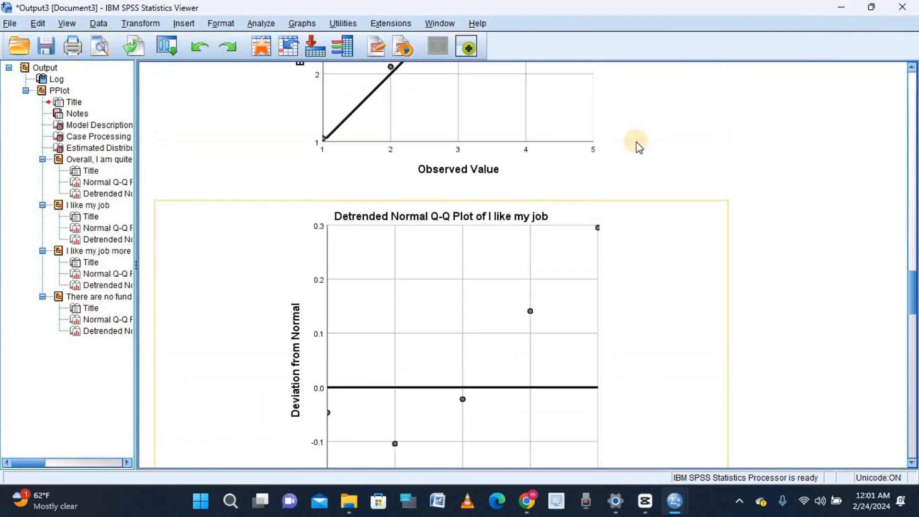
pyautogui.scroll(20, 636, 142)
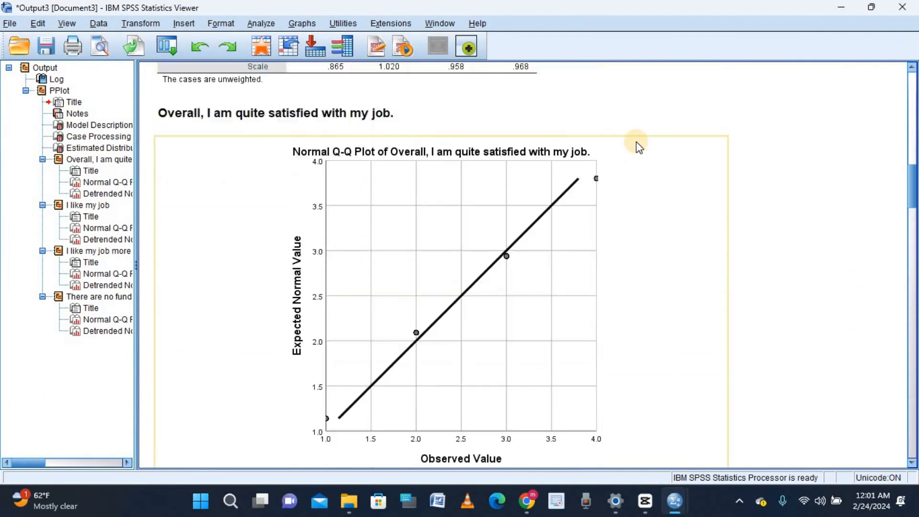
pyautogui.scroll(15, 636, 142)
pyautogui.scroll(-20, 636, 142)
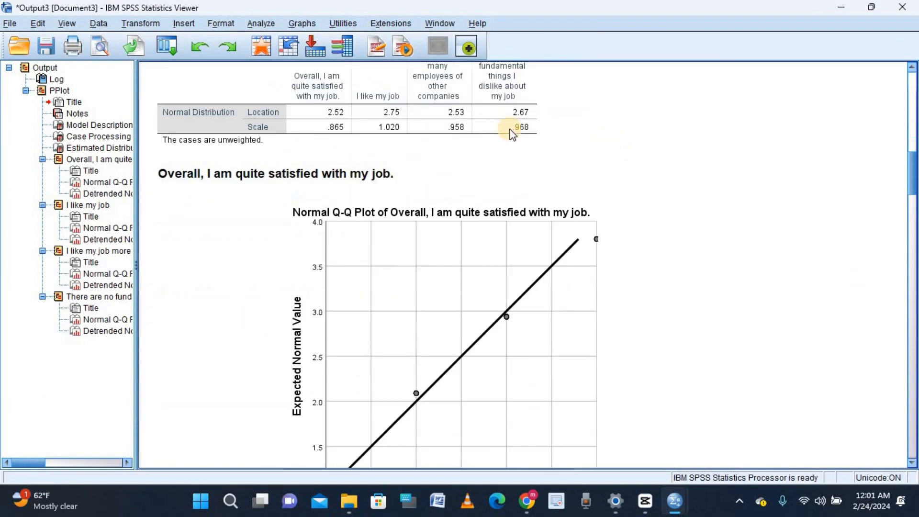
pyautogui.click(413, 209)
pyautogui.scroll(-2, 494, 247)
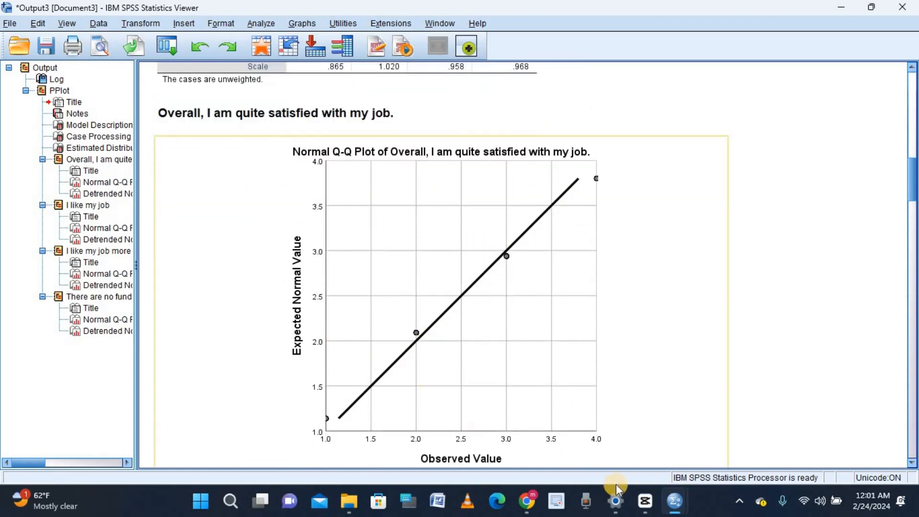
pyautogui.click(646, 501)
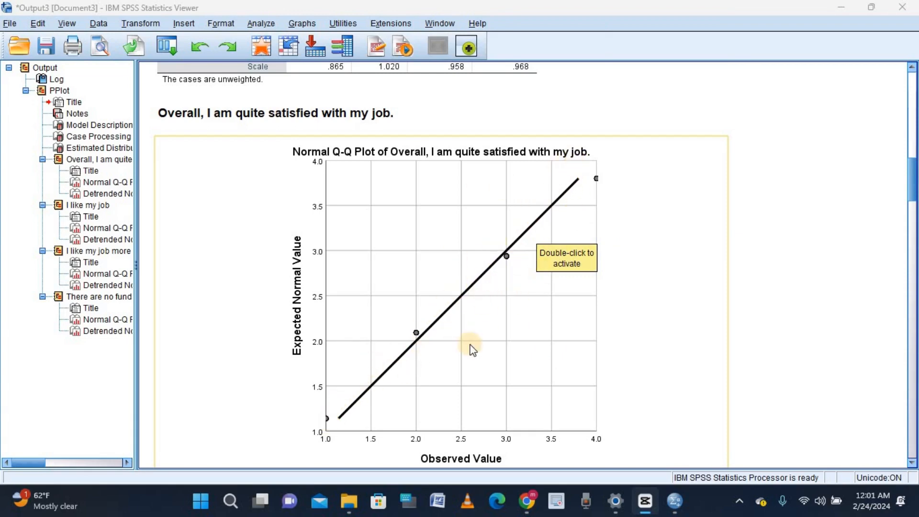
# Step: Compare the points with the reference line in the normal Q-Q plots of "I like my job" and "I like my job more than many employees of other companies"
pyautogui.scroll(-4, 325, 344)
pyautogui.scroll(-14, 441, 233)
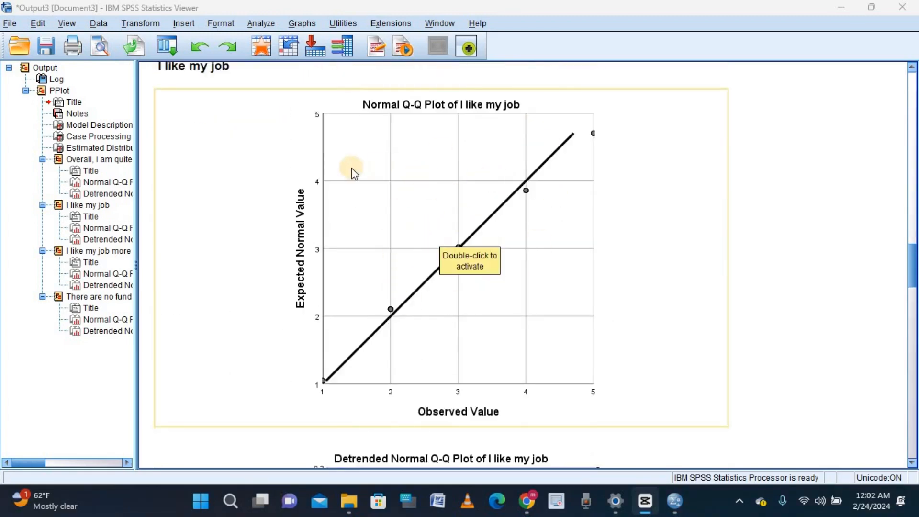
pyautogui.click(219, 66)
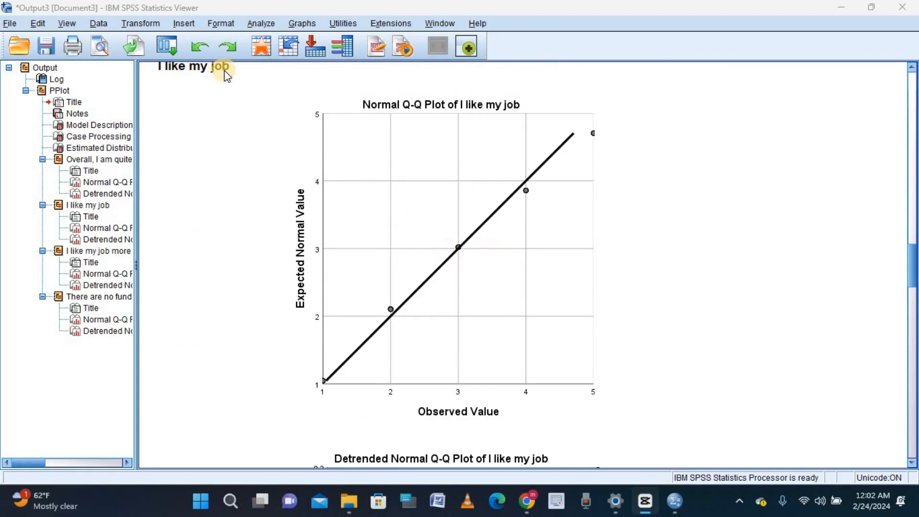
pyautogui.click(420, 148)
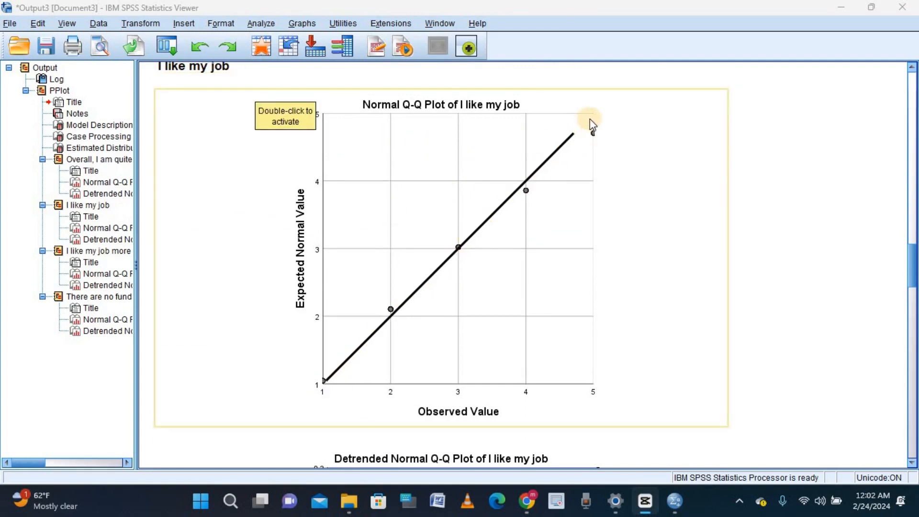
pyautogui.scroll(-15, 454, 290)
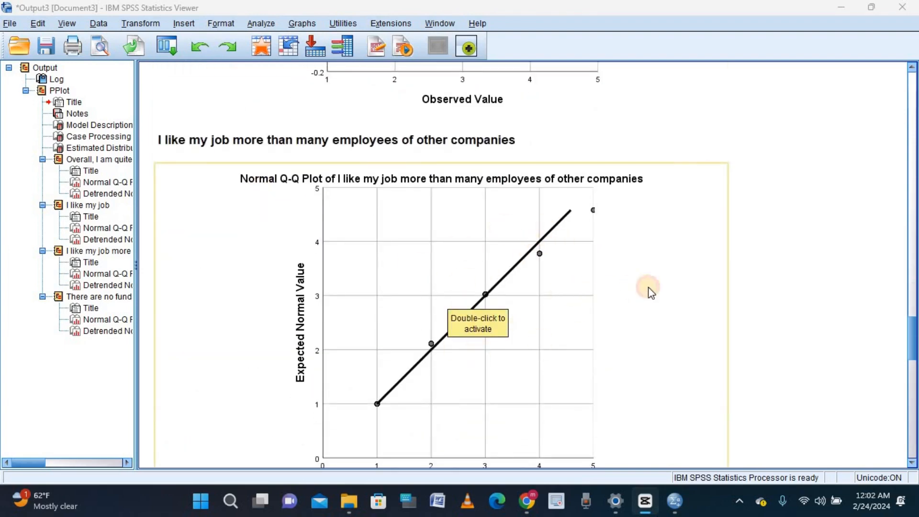
pyautogui.click(670, 292)
pyautogui.scroll(5, 496, 214)
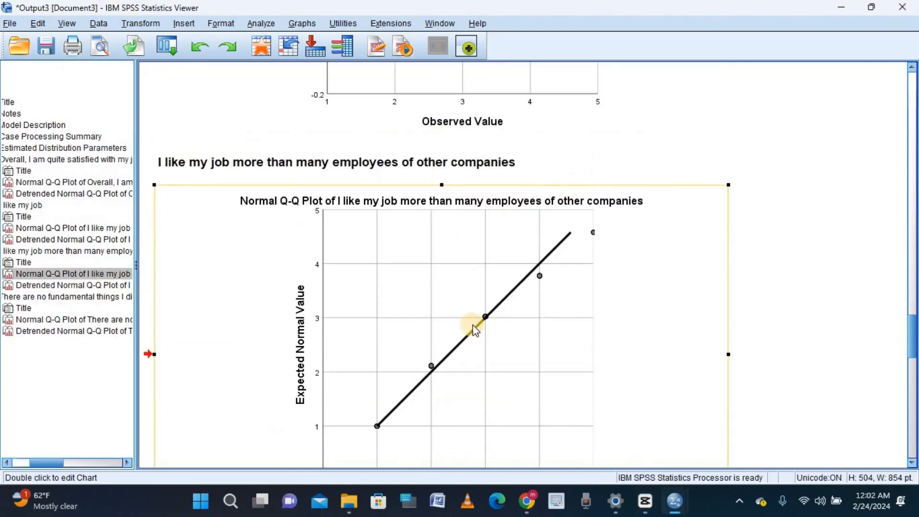
# Step: Clear the four job satisfaction items from the test variables of the Q-Q Plots analysis
pyautogui.scroll(-3, 574, 263)
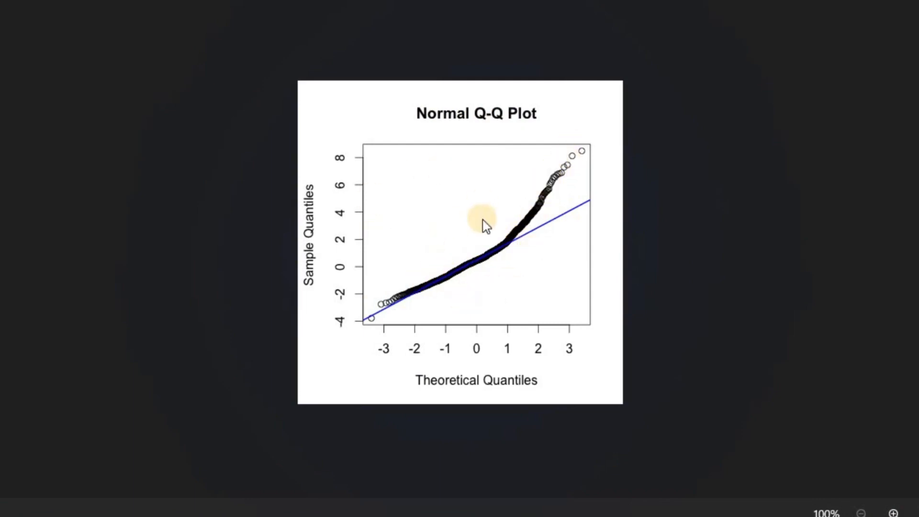
pyautogui.scroll(1, 486, 224)
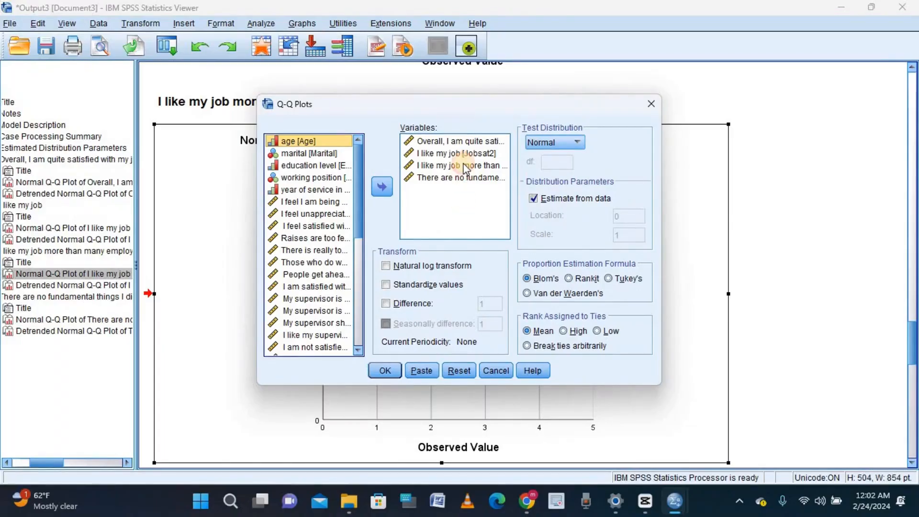
pyautogui.click(461, 165)
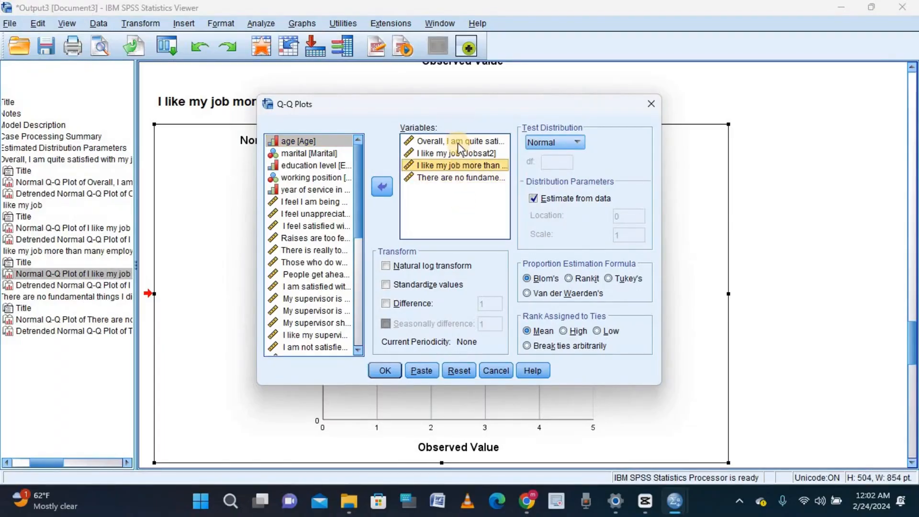
pyautogui.keyDown('shift'); pyautogui.click(457, 143); pyautogui.keyUp('shift')
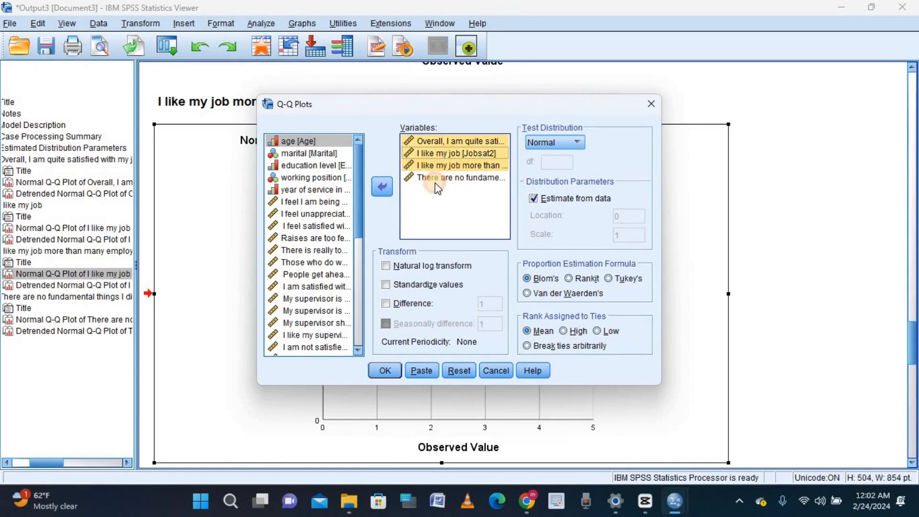
pyautogui.keyDown('ctrl'); pyautogui.click(436, 182); pyautogui.keyUp('ctrl')
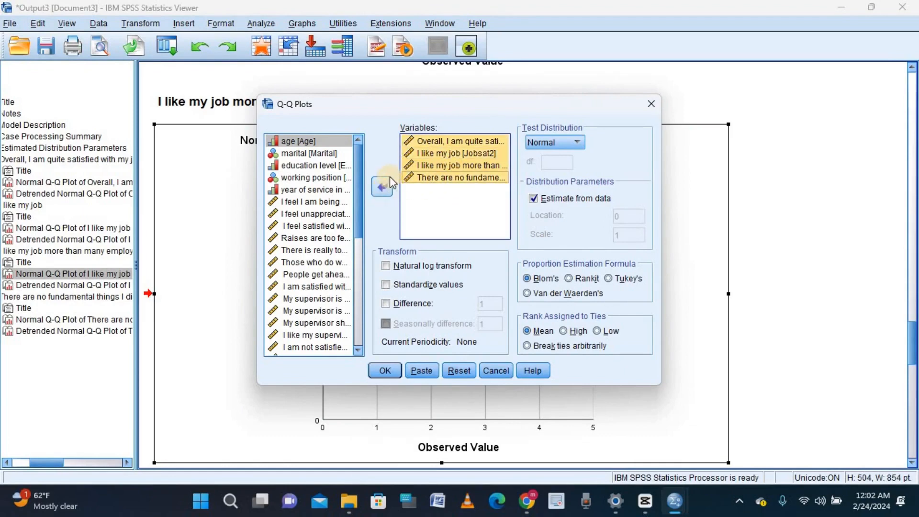
pyautogui.click(381, 186)
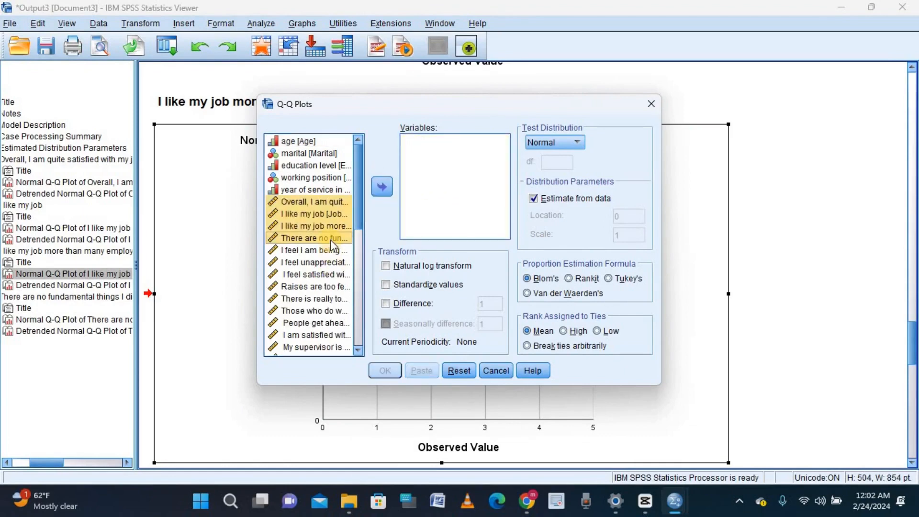
# Step: Add the four pay items, from "I feel I am being paid a fair amount for the work I do" to "Raises are too few and far between", as test variables
pyautogui.scroll(-1, 331, 242)
pyautogui.scroll(-1, 329, 211)
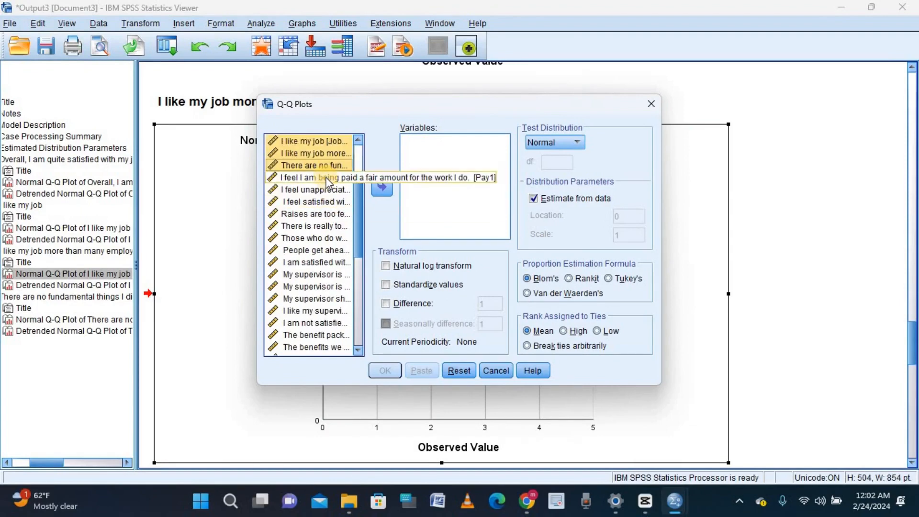
pyautogui.doubleClick(328, 176)
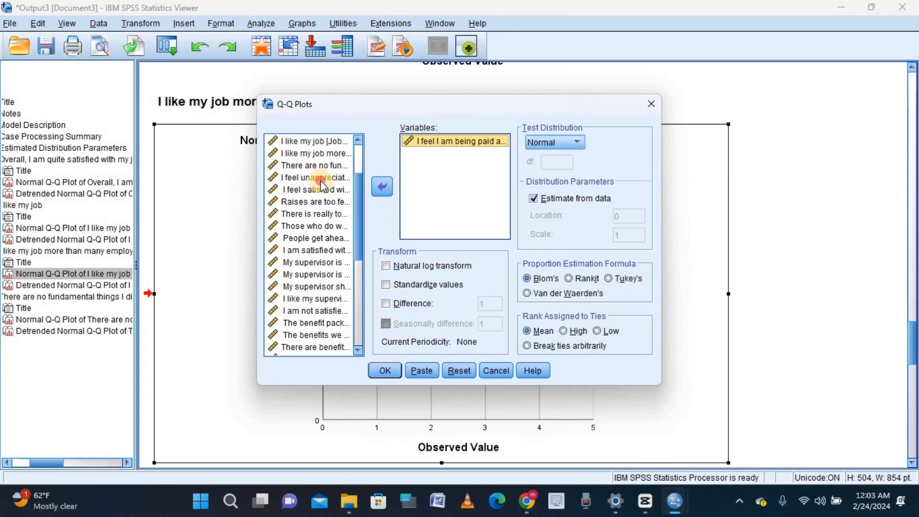
pyautogui.doubleClick(321, 181)
pyautogui.doubleClick(321, 179)
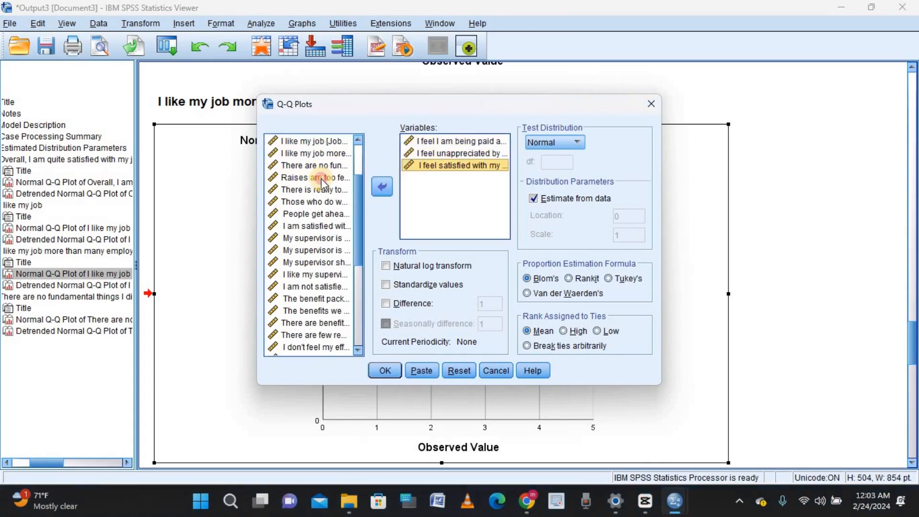
pyautogui.doubleClick(320, 176)
# Step: Add the promotion items on those who do well on the job, people getting ahead and satisfaction with promotion chances as test variables
pyautogui.click(320, 177)
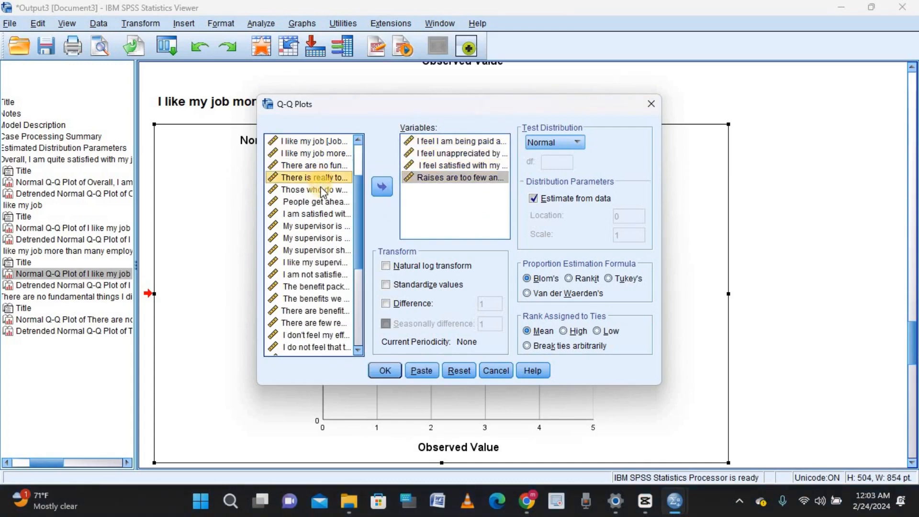
pyautogui.doubleClick(320, 190)
pyautogui.doubleClick(320, 191)
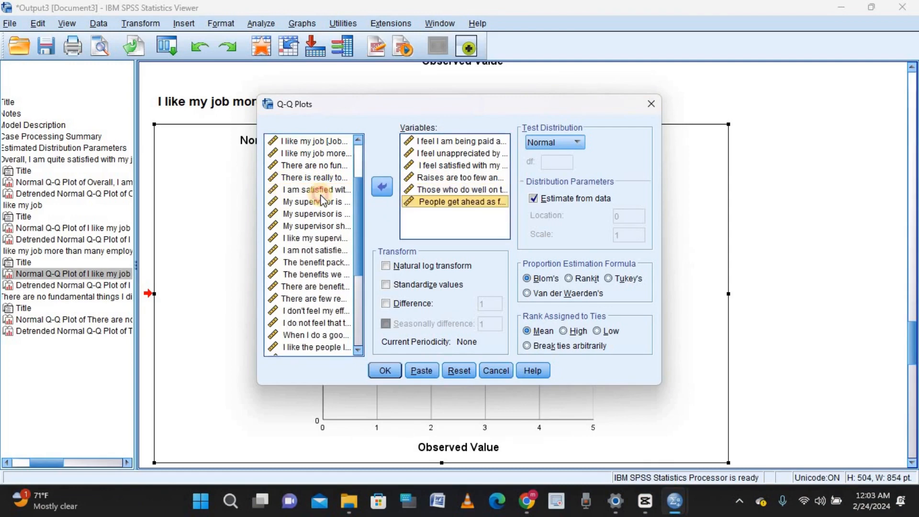
pyautogui.doubleClick(320, 192)
# Step: Add the four supervisor items on unfairness, too little interest, liking and competence, and run the Q-Q plots against the Normal distribution
pyautogui.doubleClick(319, 199)
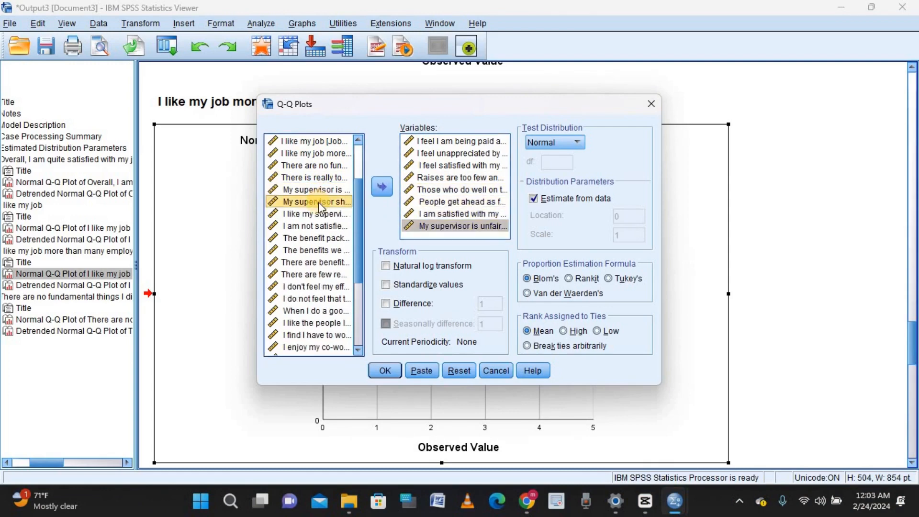
pyautogui.doubleClick(320, 200)
pyautogui.doubleClick(318, 202)
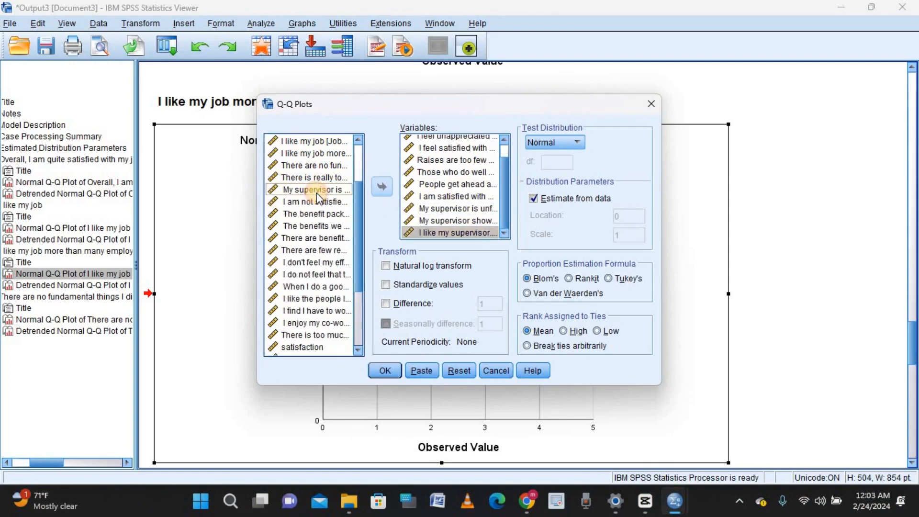
pyautogui.doubleClick(317, 193)
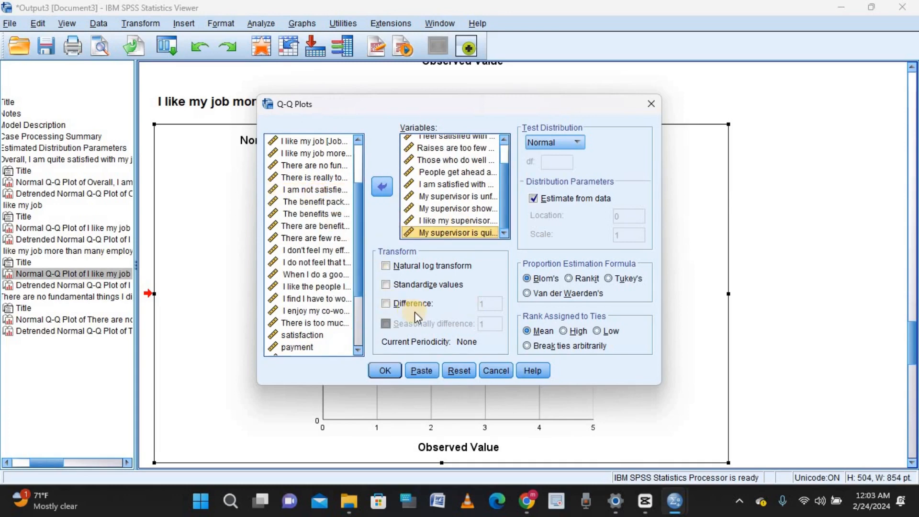
pyautogui.click(391, 372)
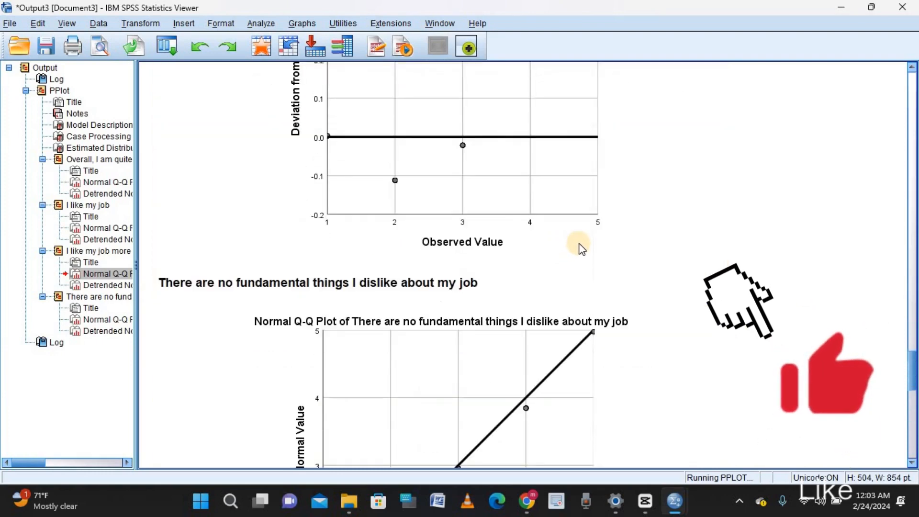
# Step: Review the model description, estimated distribution parameters and the normal and detrended Q-Q plots of the pay and promotion items
pyautogui.scroll(-15, 582, 248)
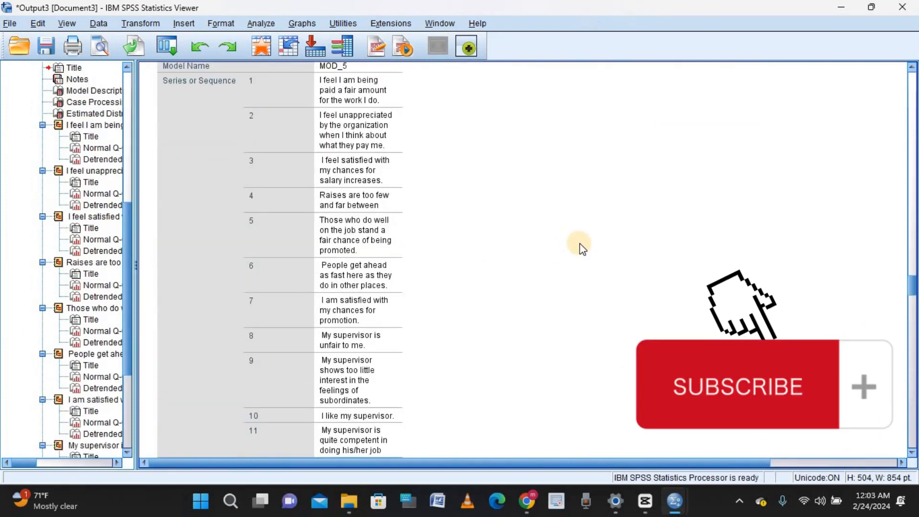
pyautogui.scroll(5, 581, 248)
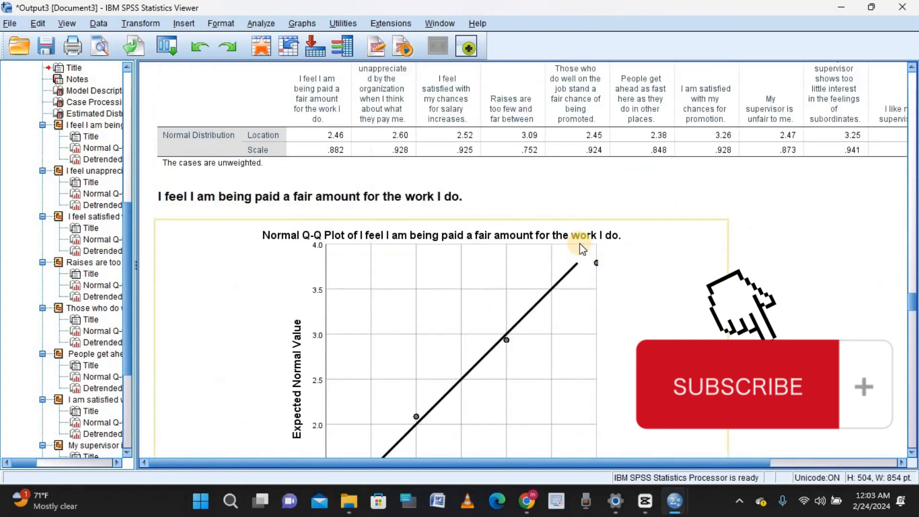
pyautogui.scroll(-20, 582, 248)
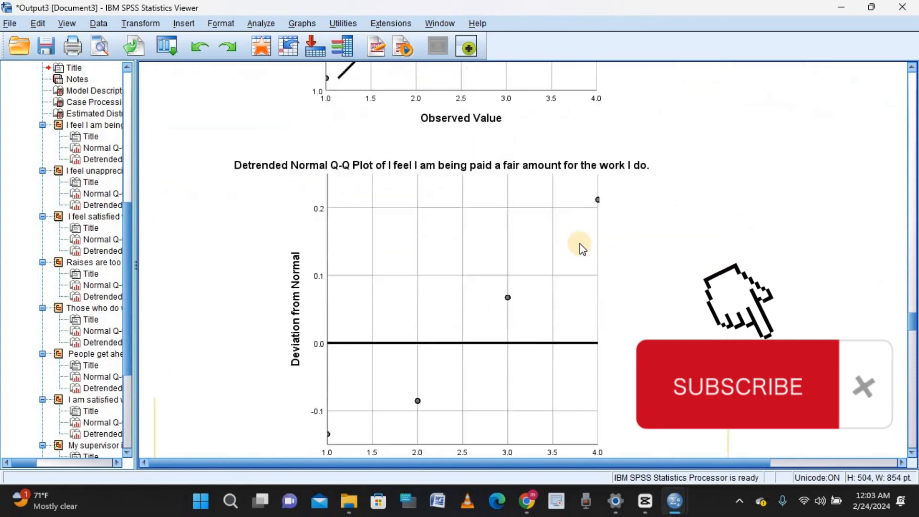
pyautogui.scroll(-20, 584, 248)
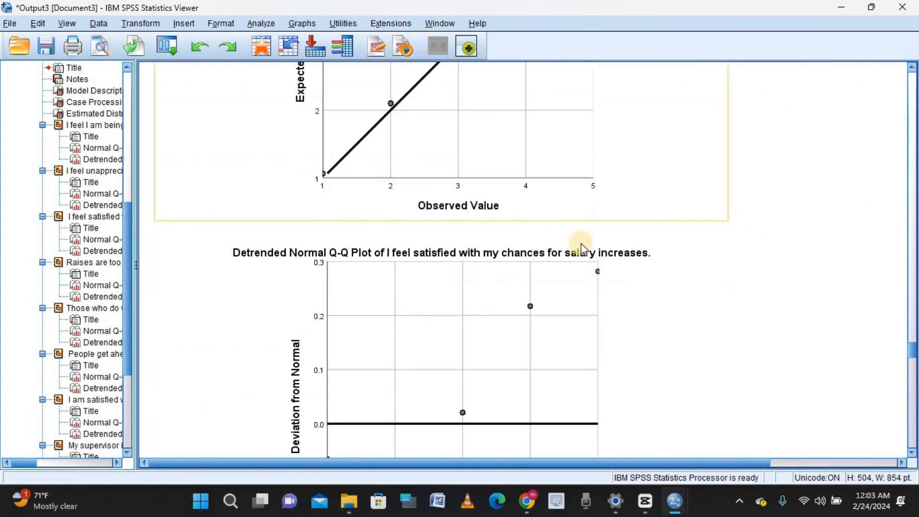
pyautogui.scroll(-15, 584, 248)
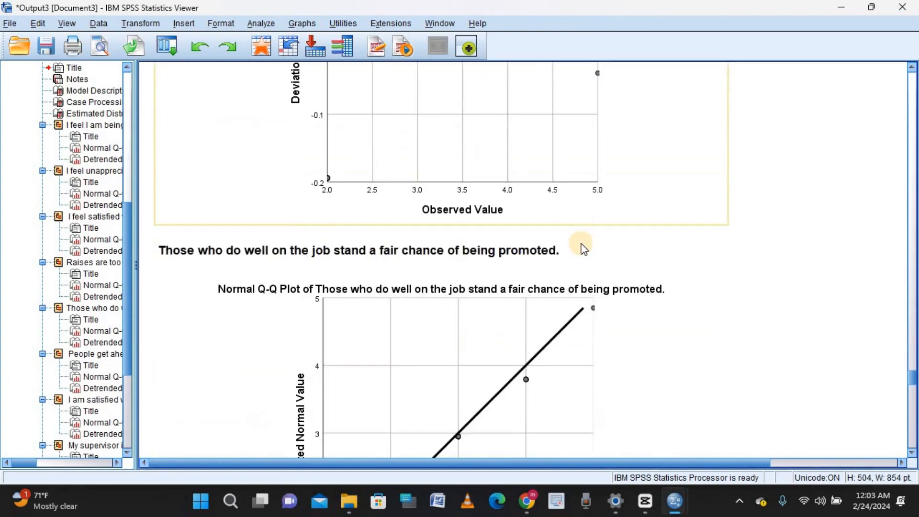
pyautogui.scroll(-4, 584, 248)
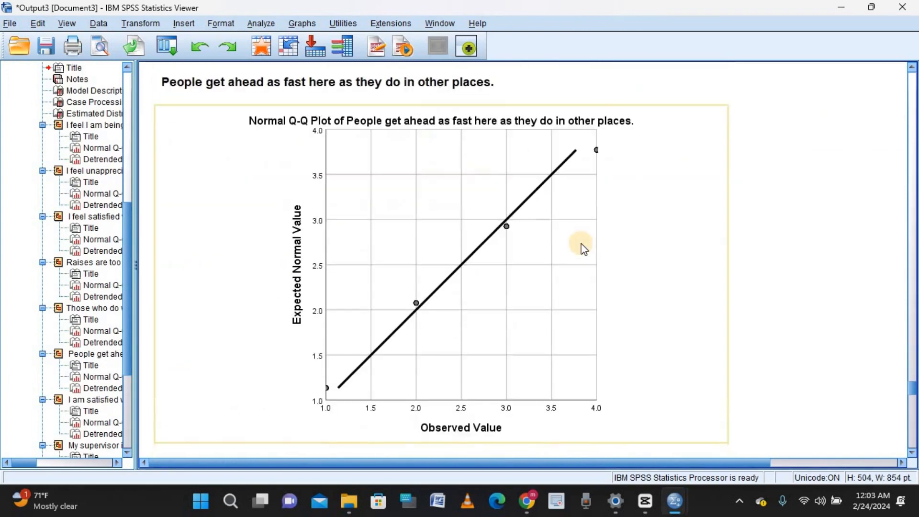
pyautogui.scroll(-20, 584, 248)
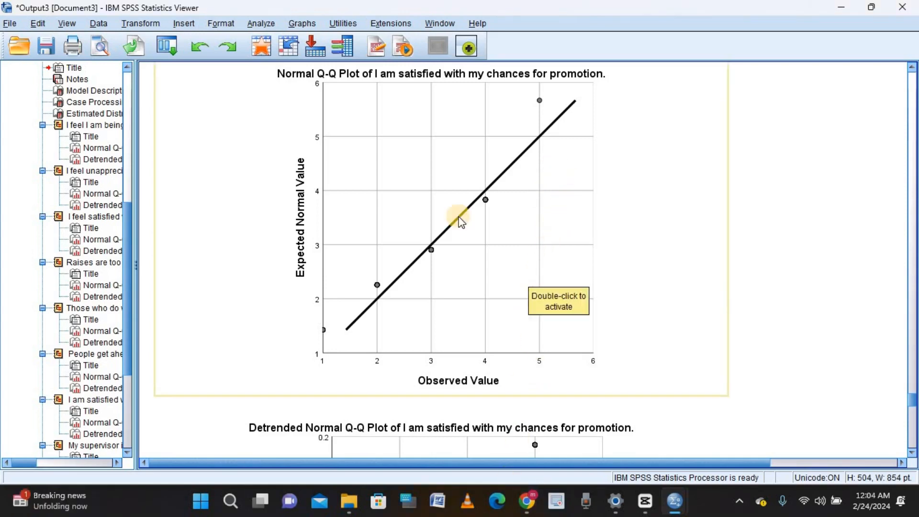
# Step: Open the Chart Builder, look at the available histogram chart types and close it without building a chart
pyautogui.click(308, 24)
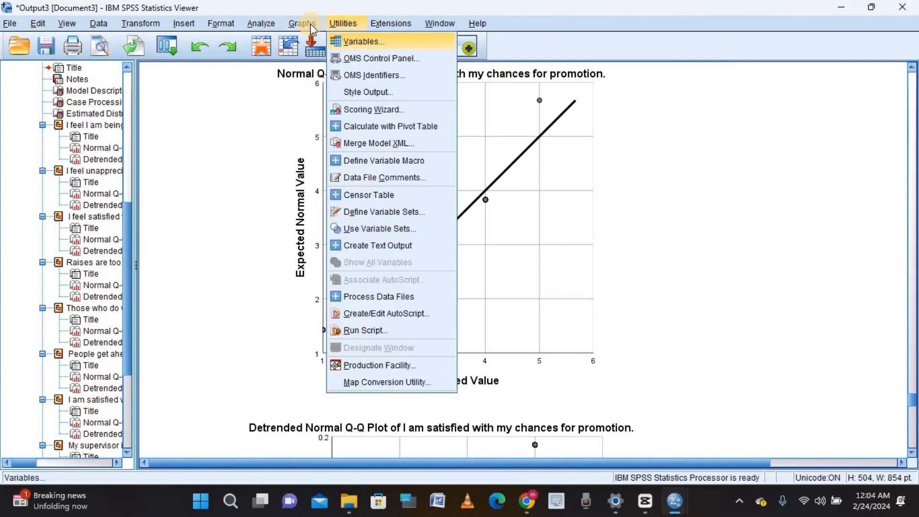
pyautogui.click(314, 42)
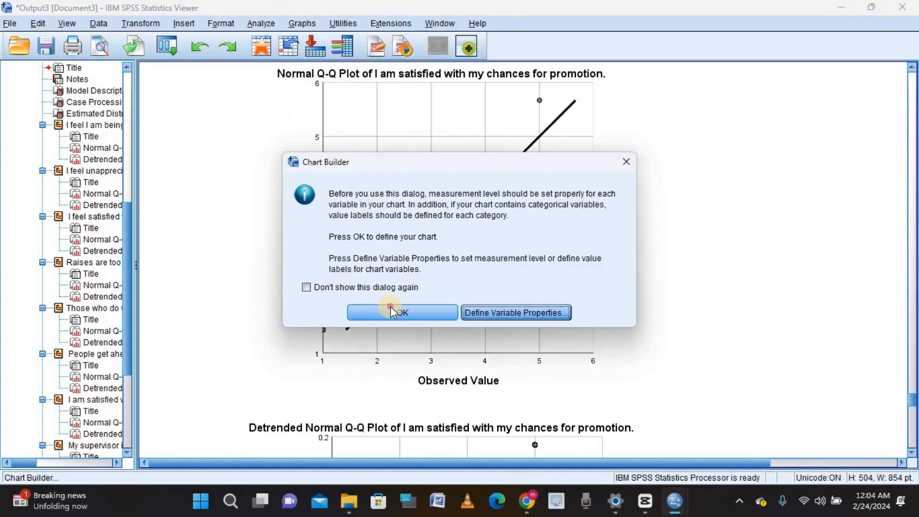
pyautogui.press('Return')
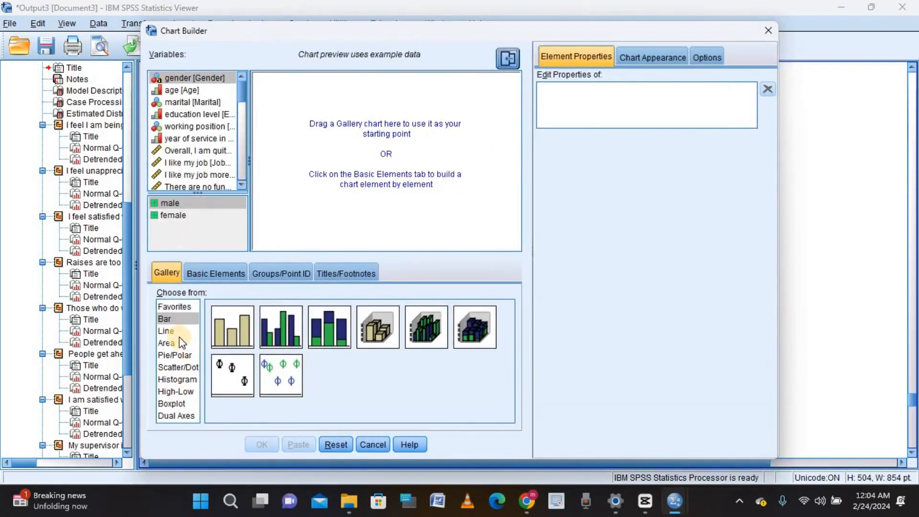
pyautogui.click(173, 379)
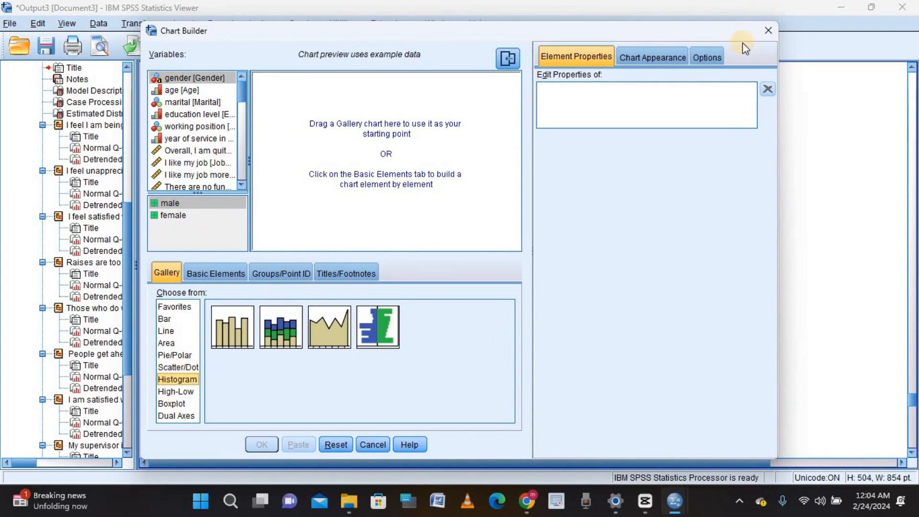
pyautogui.click(769, 31)
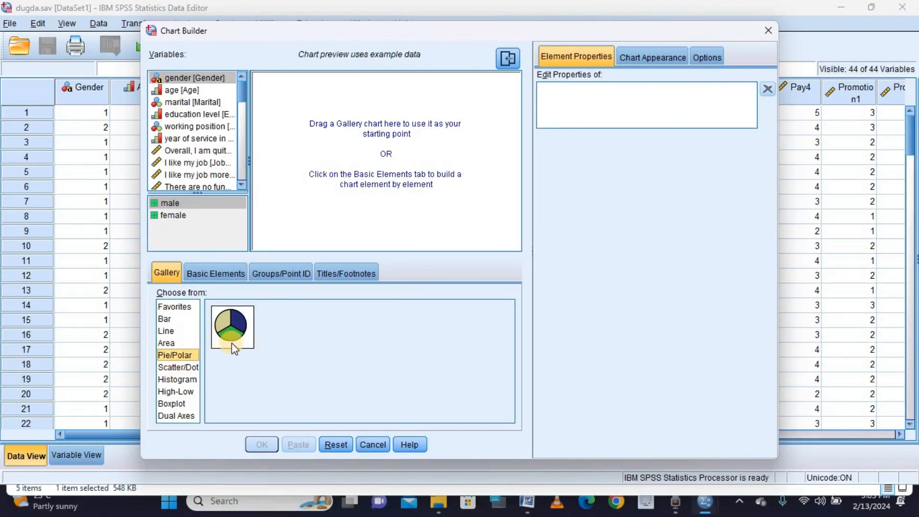
# Step: Start a Simple Scatter chart in the Chart Builder and browse the variables available for its axes
pyautogui.click(178, 367)
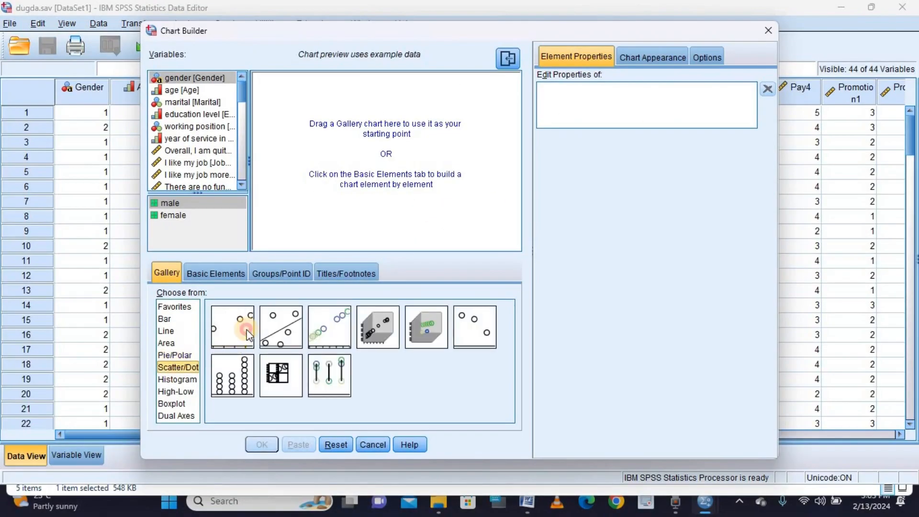
pyautogui.moveTo(232, 326)
pyautogui.mouseDown()
pyautogui.moveTo(289, 300)
pyautogui.moveTo(330, 192)
pyautogui.moveTo(369, 162)
pyautogui.moveTo(349, 207)
pyautogui.mouseUp()
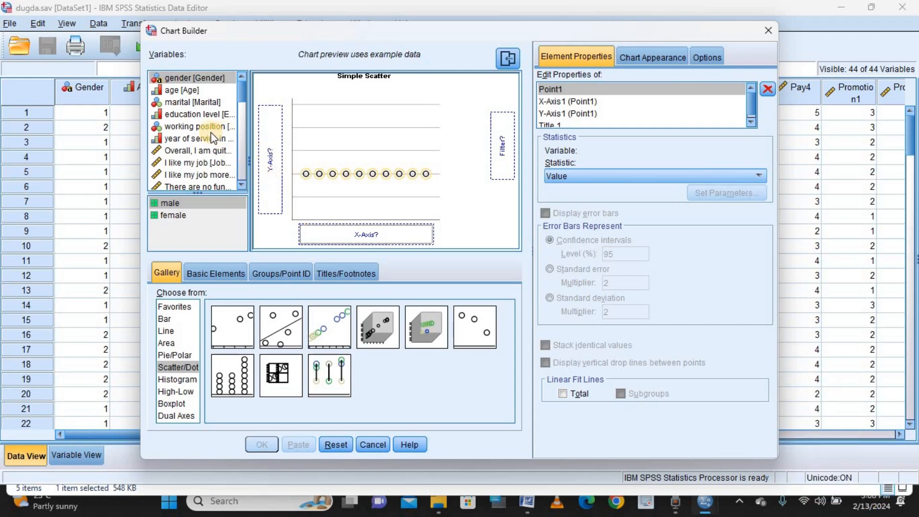
pyautogui.scroll(-5, 205, 138)
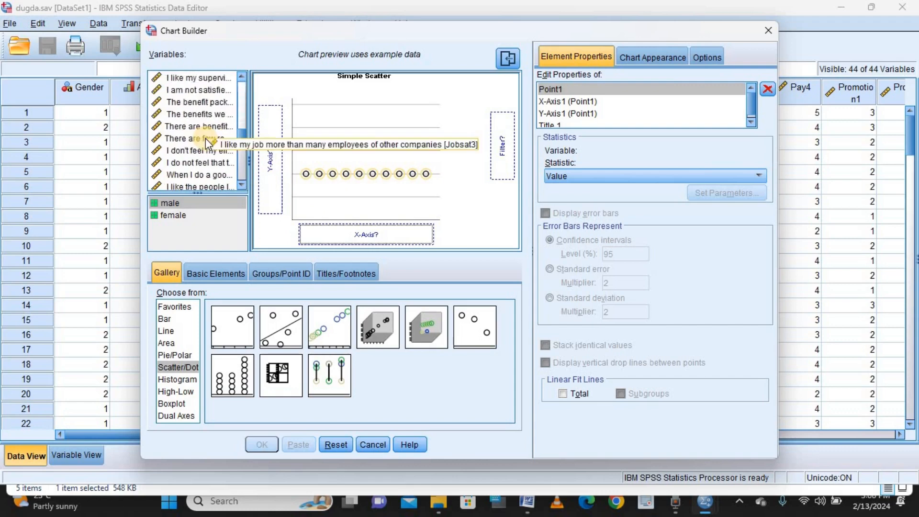
pyautogui.scroll(-5, 205, 139)
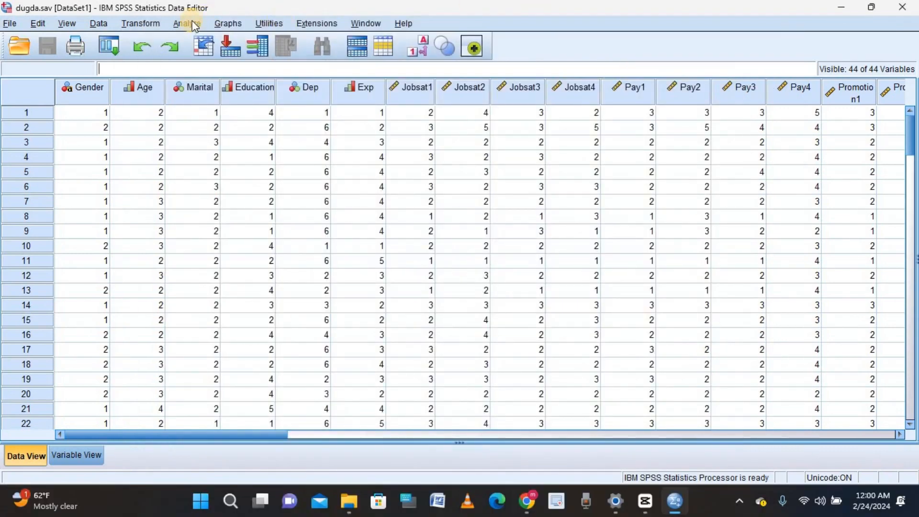
# Step: Open the Q-Q Plots dialog and remove all four job satisfaction items from the variables to plot
pyautogui.click(190, 24)
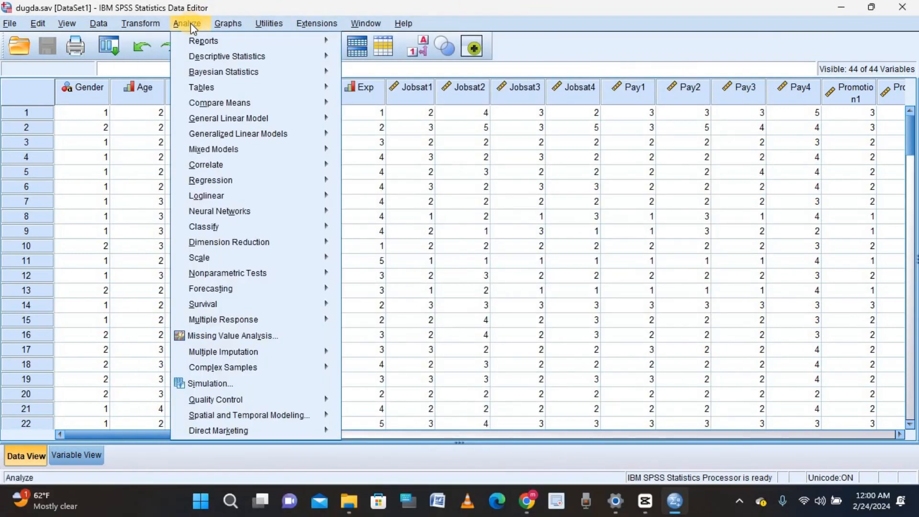
pyautogui.moveTo(325, 58)
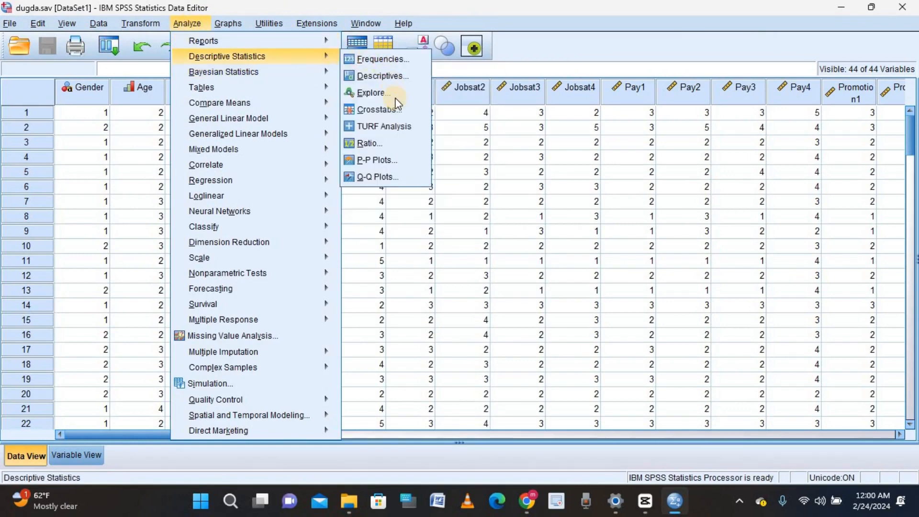
pyautogui.click(373, 177)
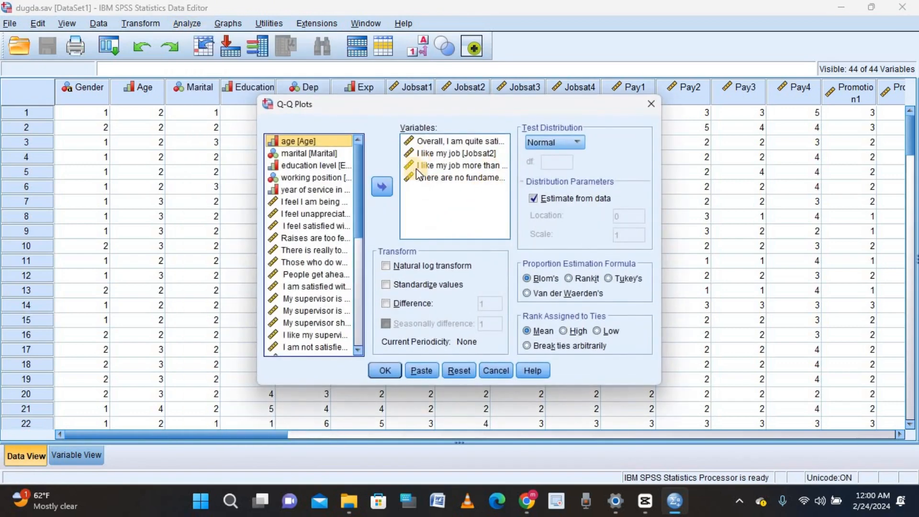
pyautogui.click(446, 141)
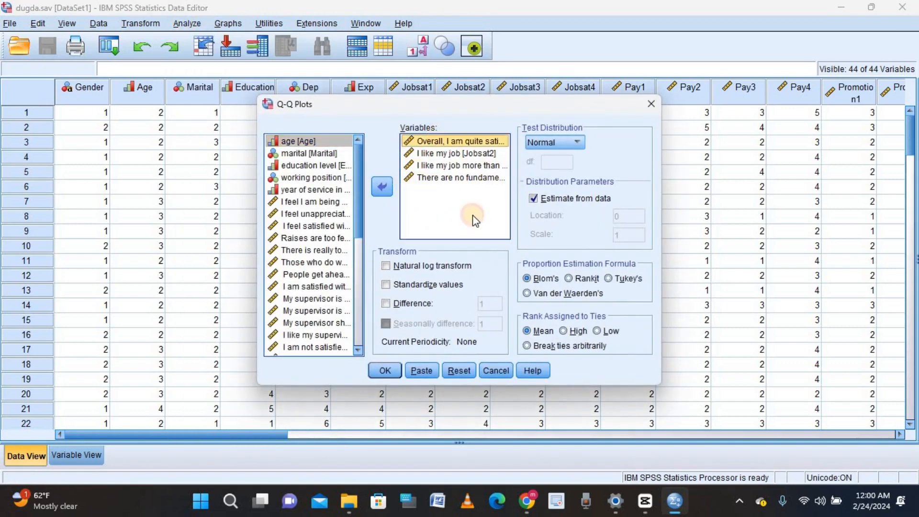
pyautogui.click(462, 154)
pyautogui.click(456, 142)
pyautogui.keyDown('shift'); pyautogui.click(457, 178); pyautogui.keyUp('shift')
pyautogui.click(383, 187)
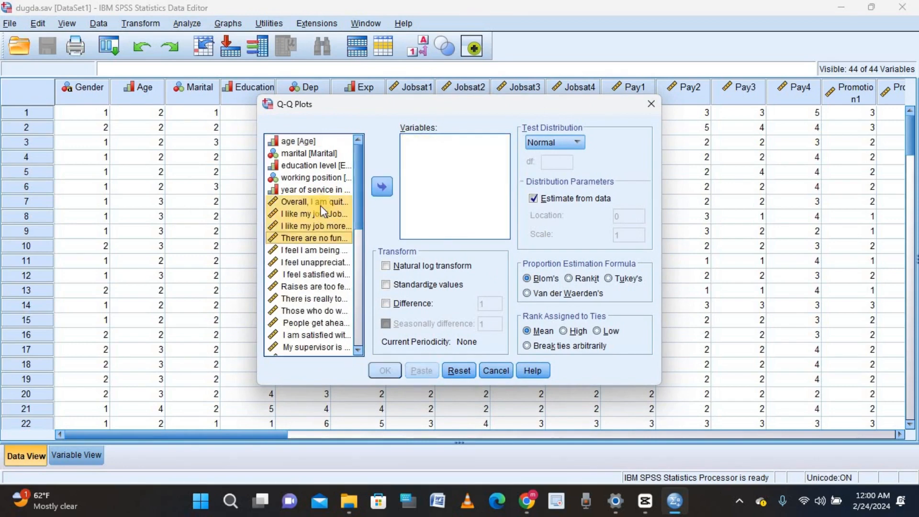
# Step: Add the four job satisfaction items again, run their Q-Q plots against the Normal distribution and view the output in a maximized viewer
pyautogui.doubleClick(318, 201)
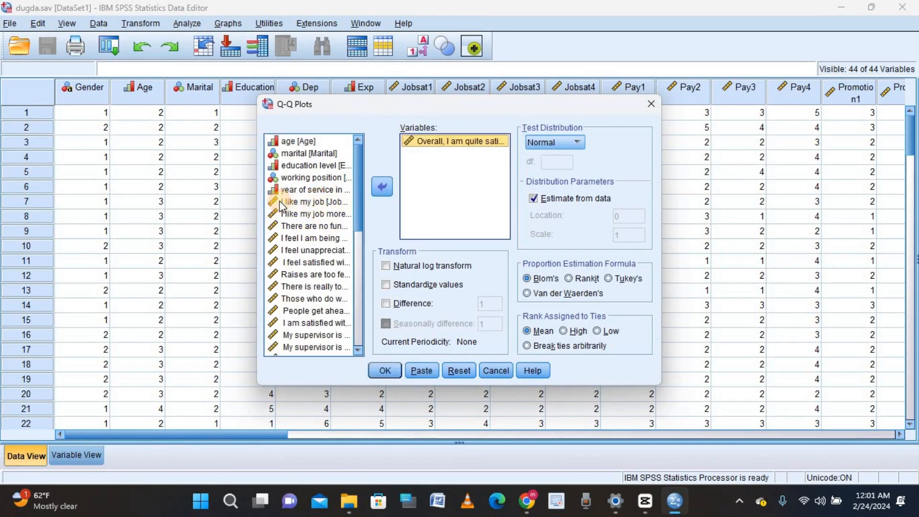
pyautogui.keyDown('shift'); pyautogui.click(292, 232); pyautogui.keyUp('shift')
pyautogui.click(383, 186)
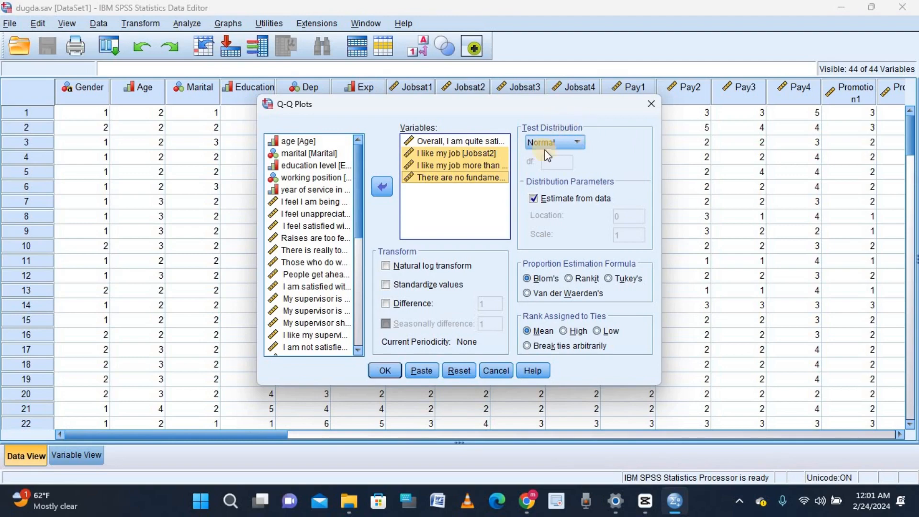
pyautogui.click(390, 371)
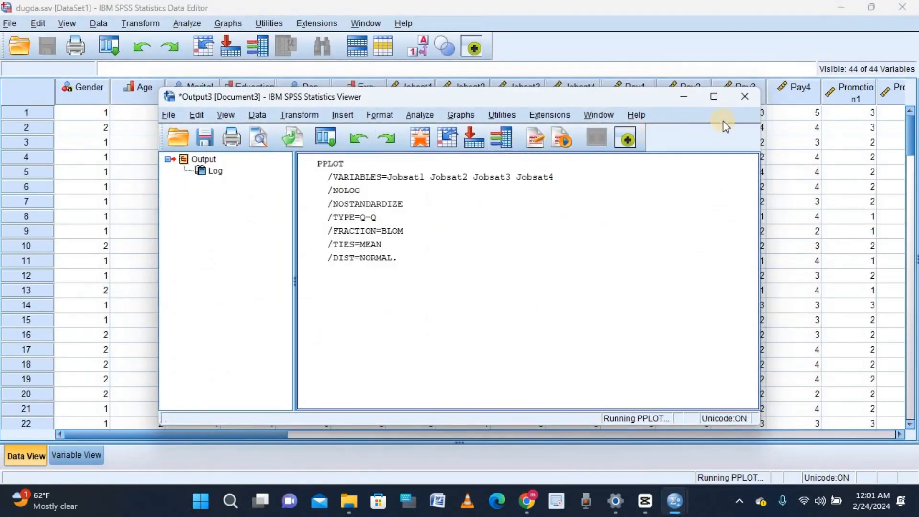
pyautogui.click(713, 96)
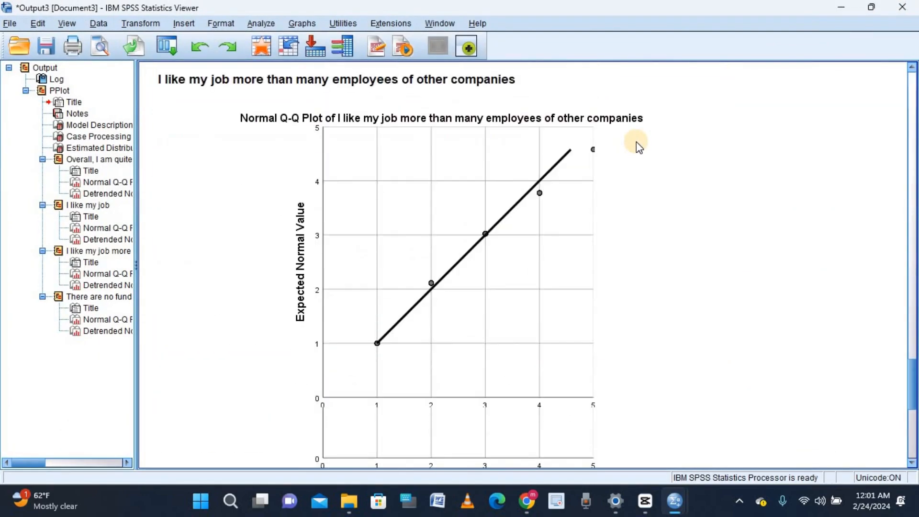
pyautogui.scroll(15, 637, 142)
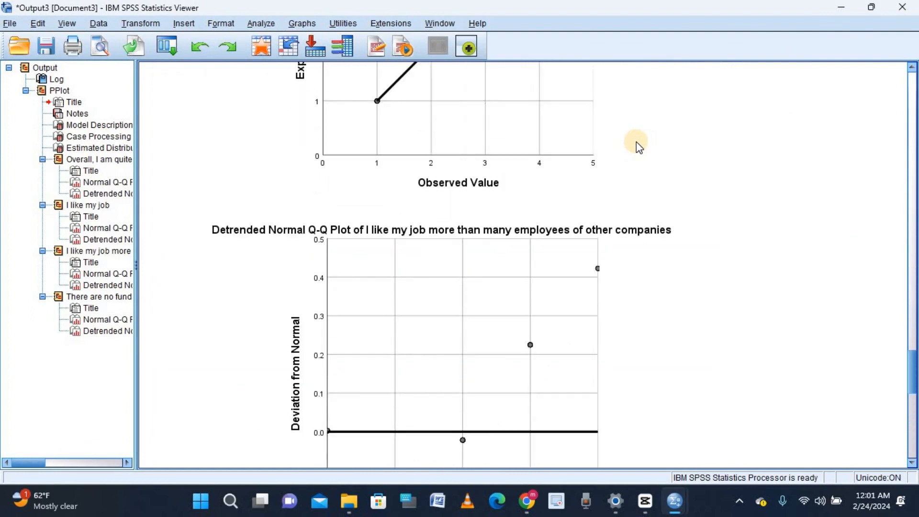